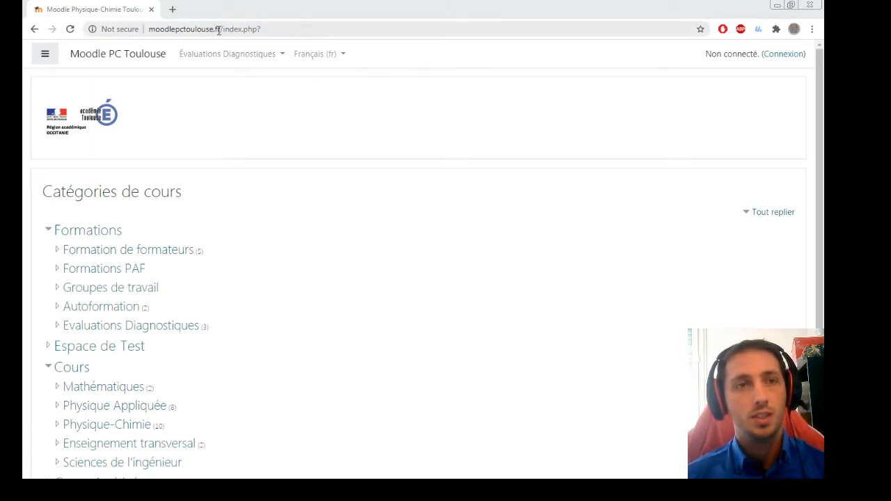
# Load the moodlepctoulouse.fr root page, go to the login page and open Créer un compte.
pyautogui.moveTo(223, 29); pyautogui.dragTo(336, 26)
pyautogui.press('BackSpace')
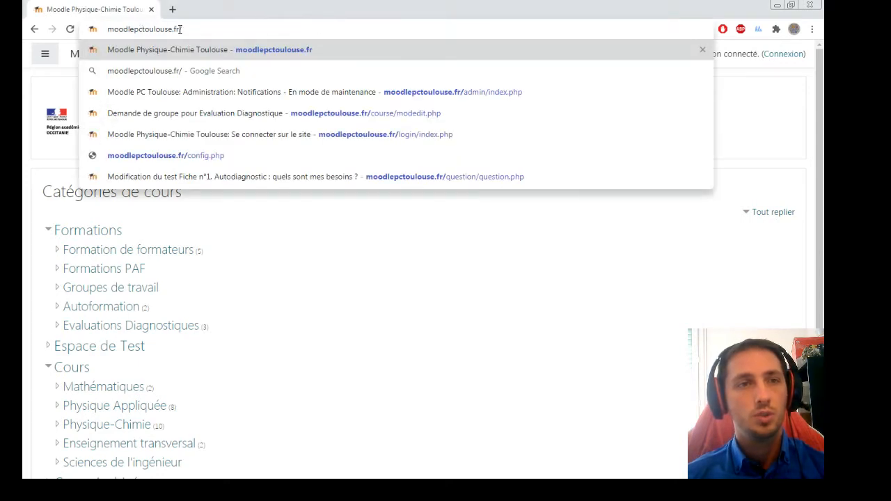
pyautogui.press('Return')
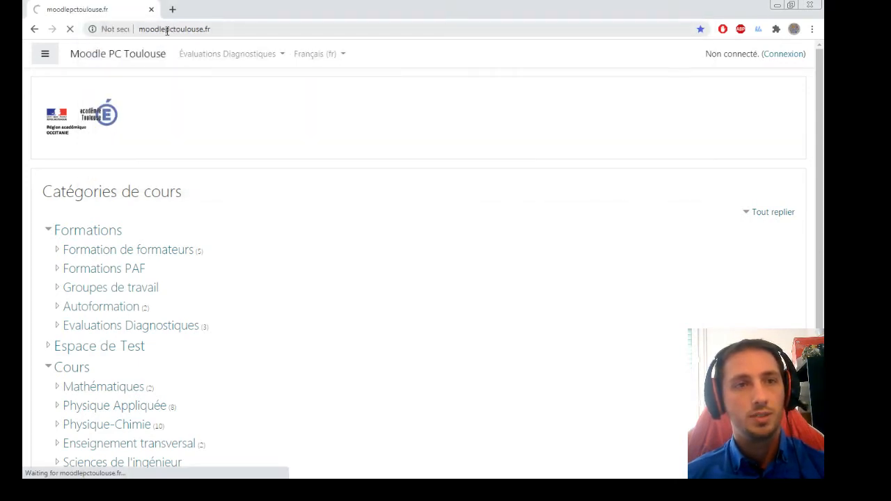
pyautogui.click(796, 58)
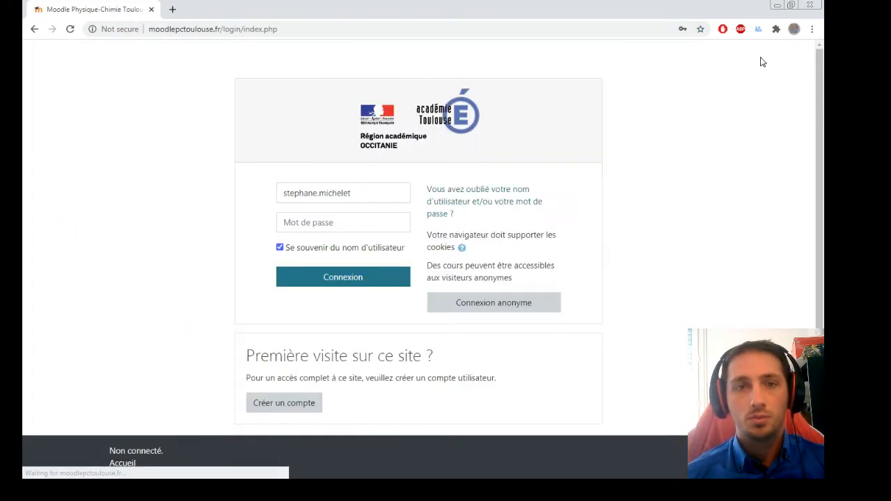
pyautogui.click(377, 198)
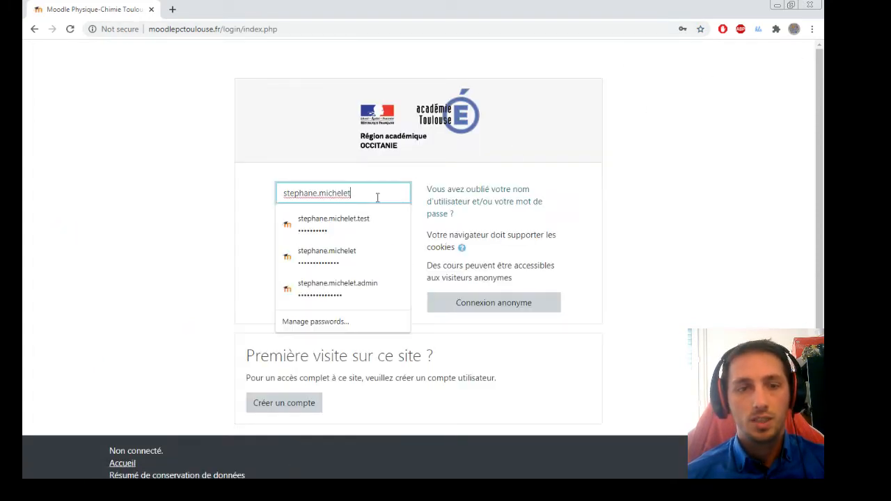
pyautogui.click(282, 403)
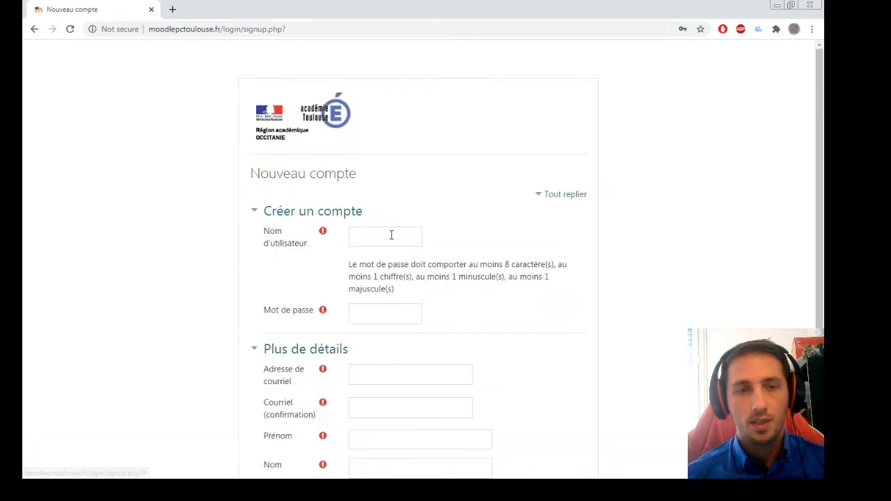
# Fill the username, password and both e-mail fields from the browser's saved data.
pyautogui.click(391, 236)
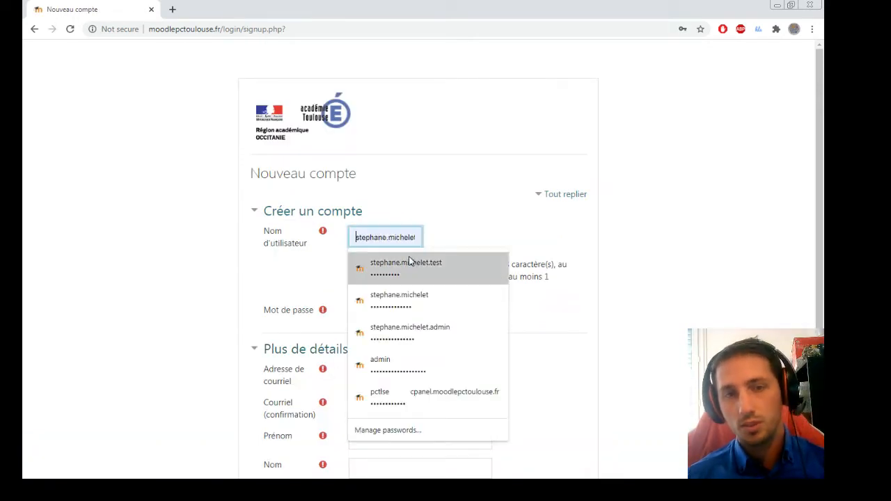
pyautogui.click(411, 263)
pyautogui.scroll(-1, 397, 259)
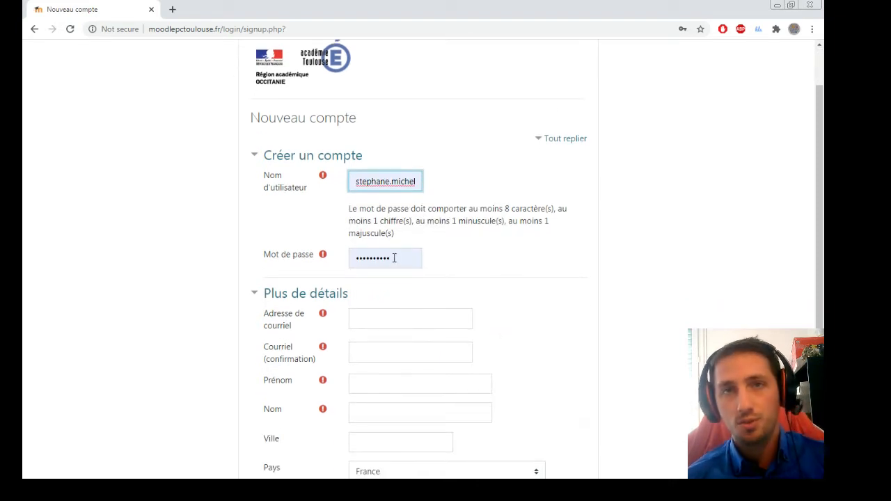
pyautogui.scroll(-1, 391, 250)
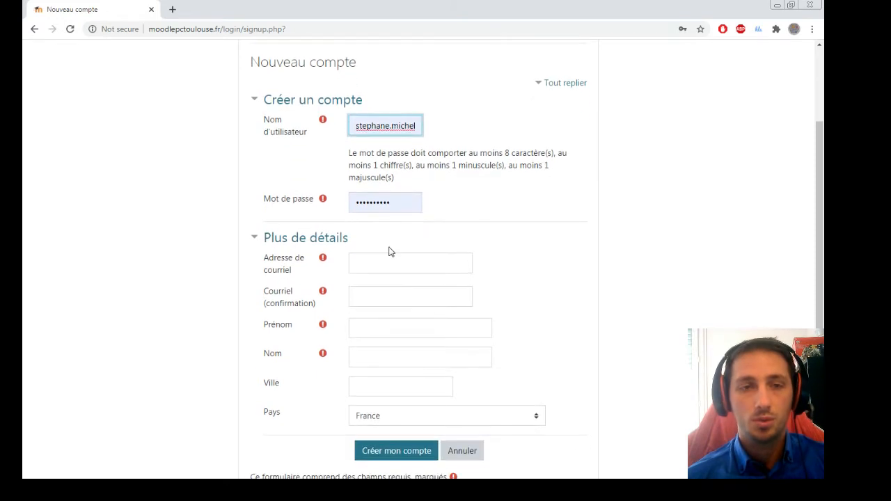
pyautogui.click(388, 257)
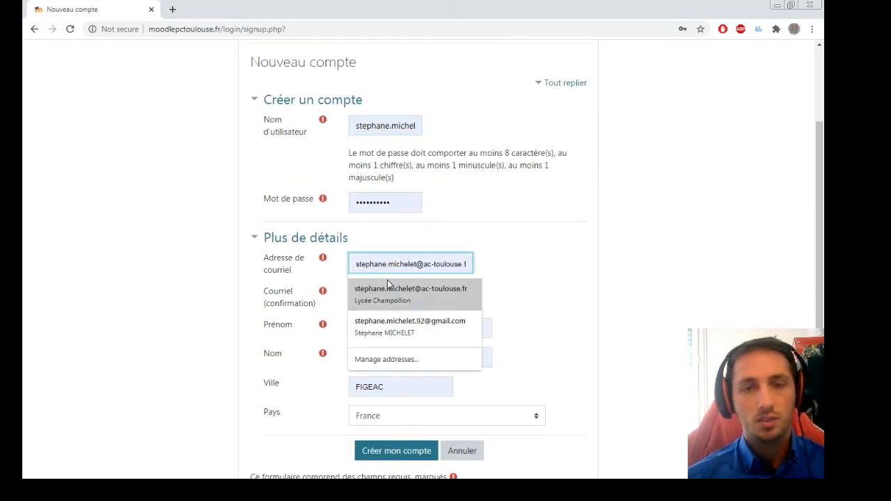
pyautogui.click(387, 279)
pyautogui.moveTo(355, 264); pyautogui.dragTo(517, 261)
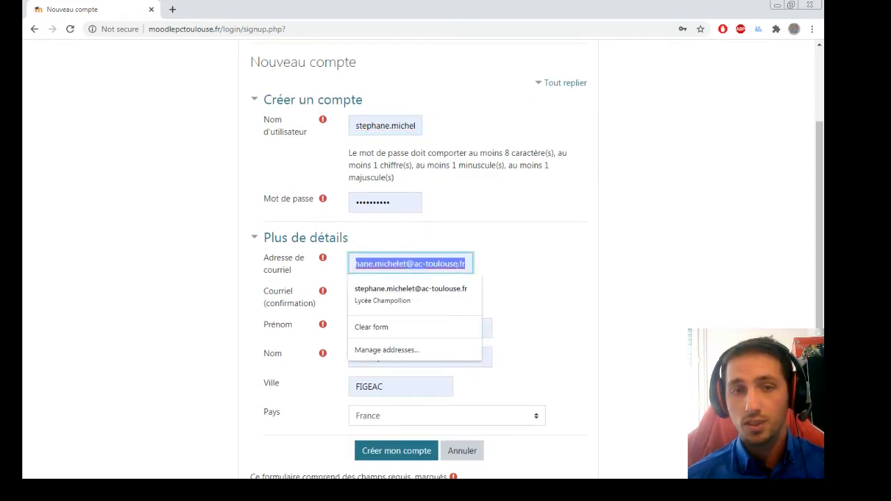
pyautogui.click(496, 268)
# Replace the autofilled first name with a corrected one and enter the surname 'MICHELET TEST'.
pyautogui.doubleClick(415, 327)
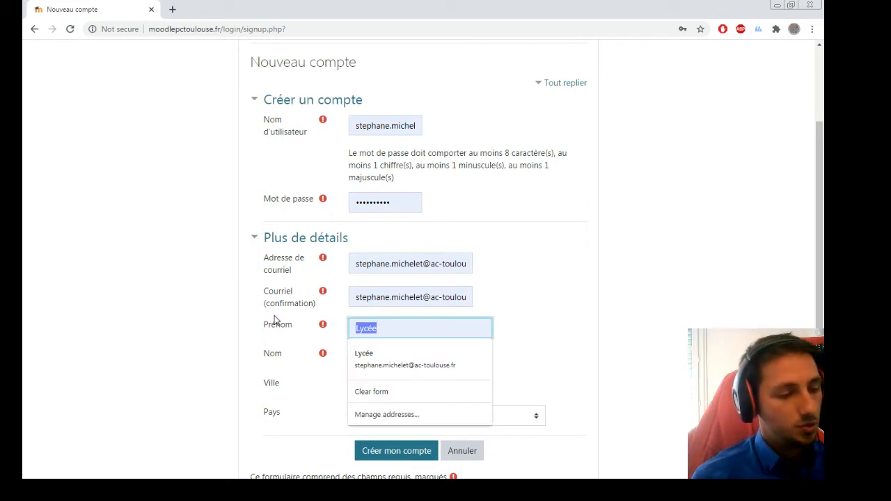
pyautogui.write('St')
pyautogui.write('é')
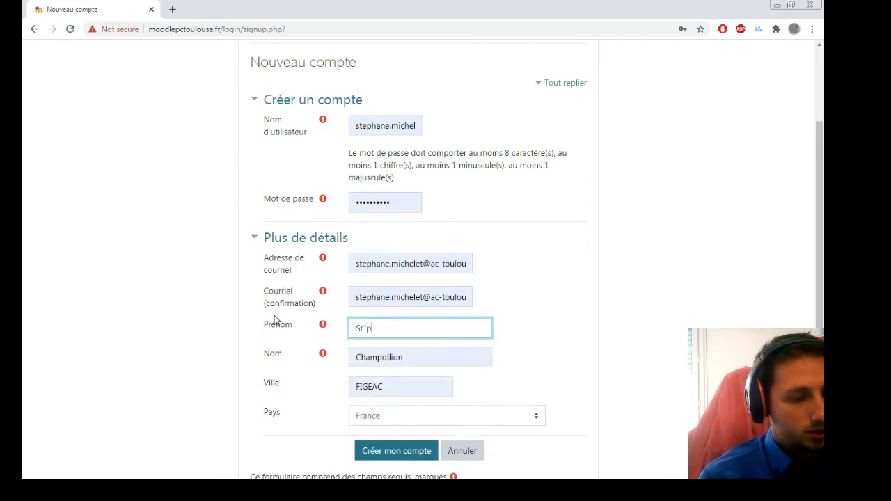
pyautogui.press('BackSpace')
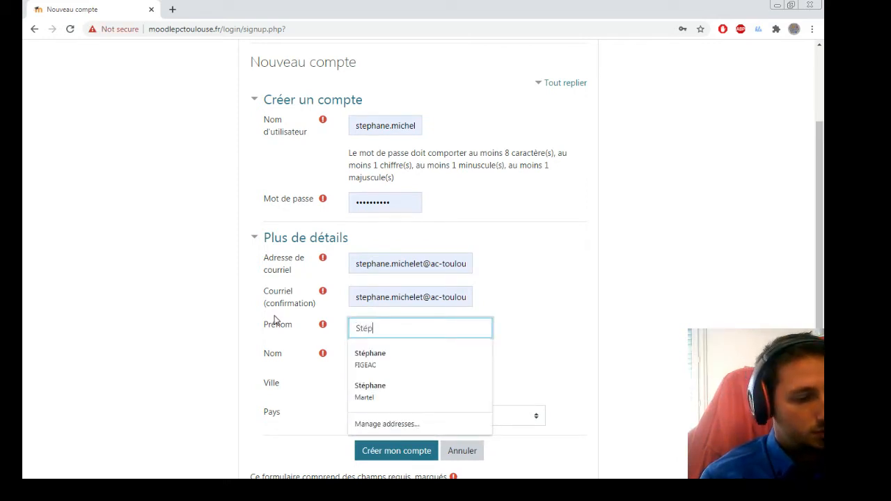
pyautogui.write('e')
pyautogui.press('Tab')
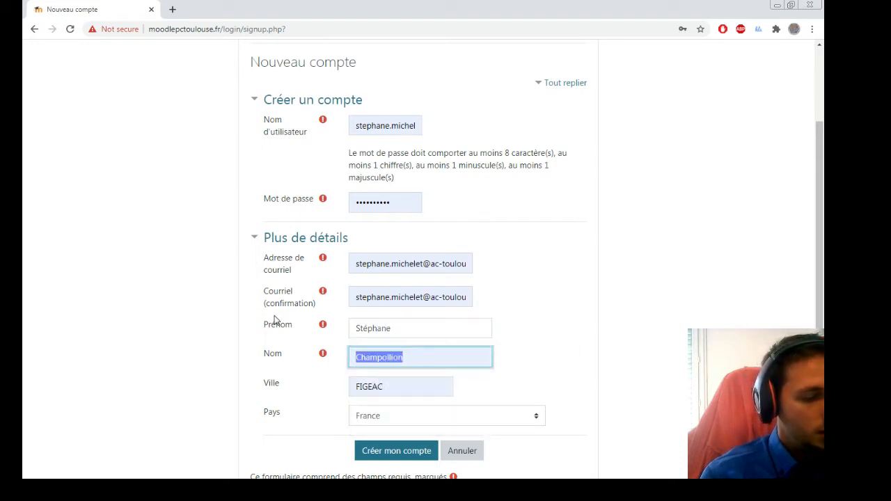
pyautogui.write('MICHELET')
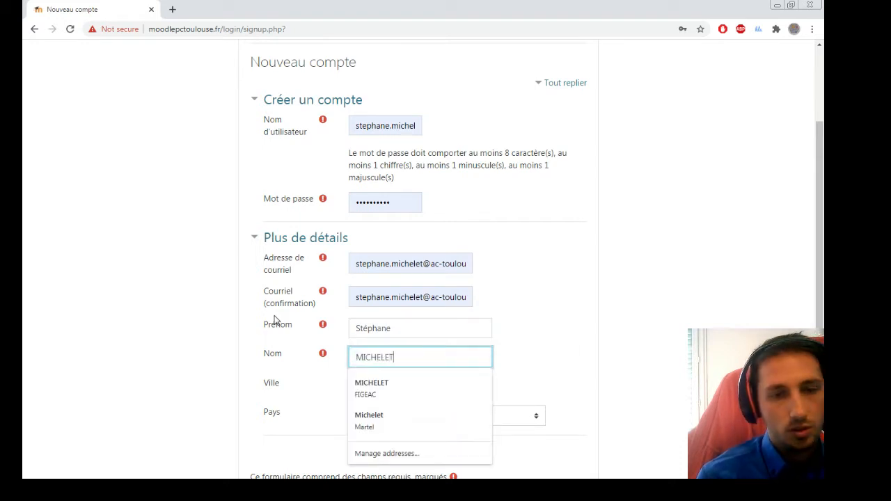
pyautogui.write(' TEST')
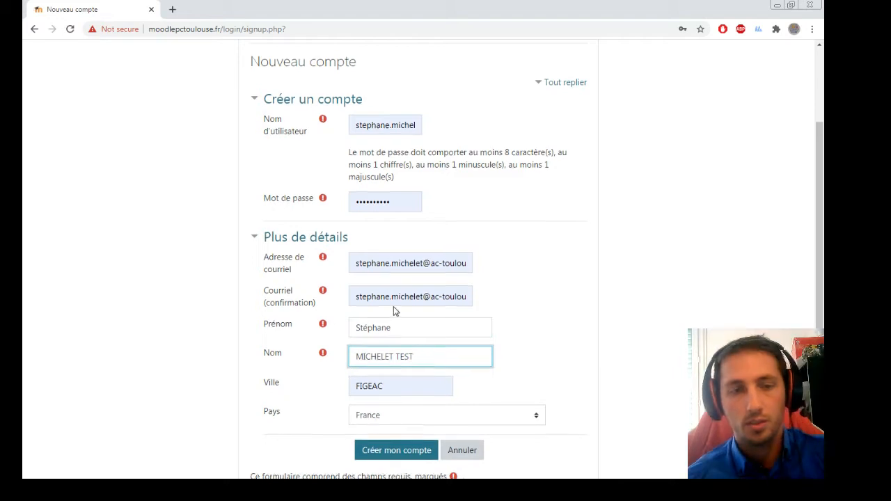
pyautogui.scroll(-2, 394, 309)
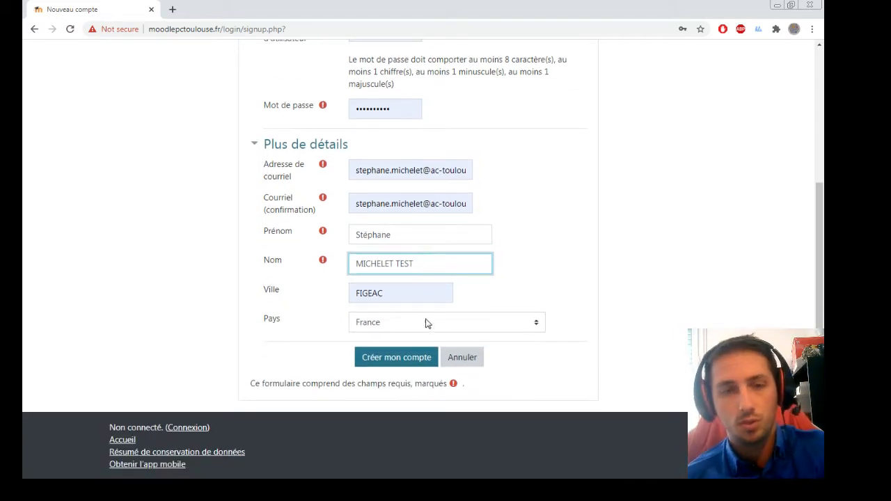
# Submit the new account with Créer mon compte, then follow the confirmation link in the Gmail message.
pyautogui.click(393, 361)
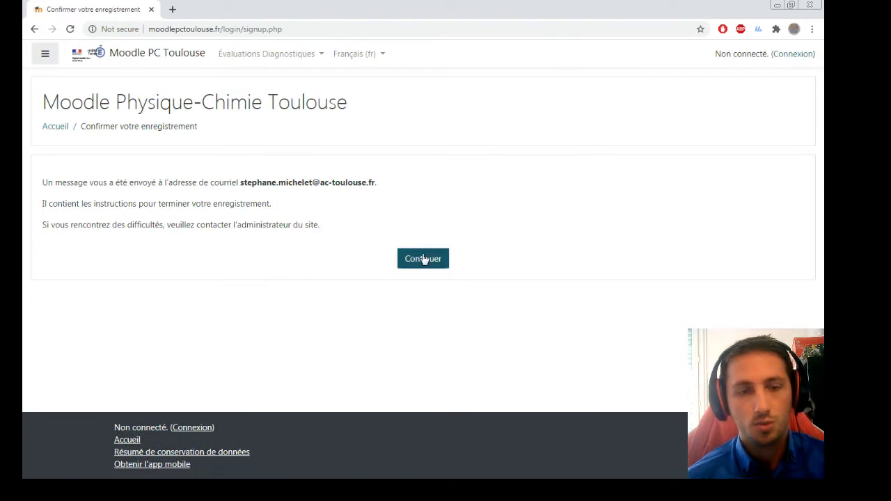
pyautogui.click(424, 260)
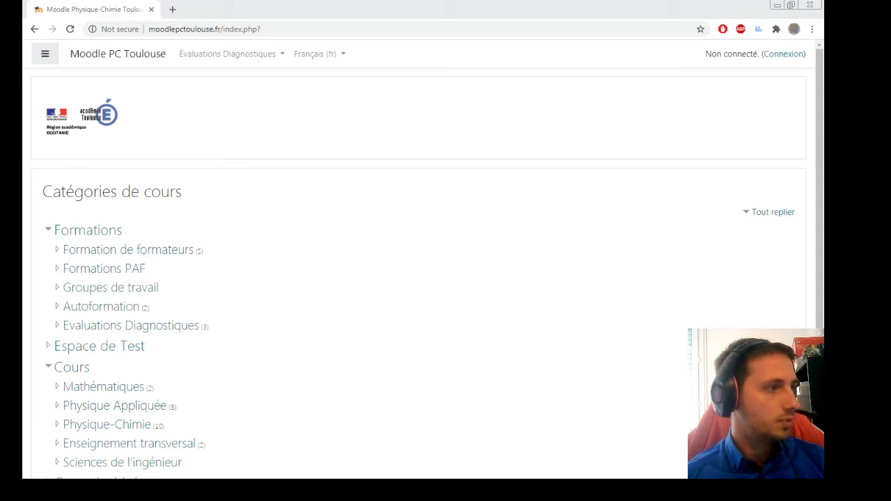
pyautogui.hotkey('alt', 'Tab')
pyautogui.doubleClick(365, 95)
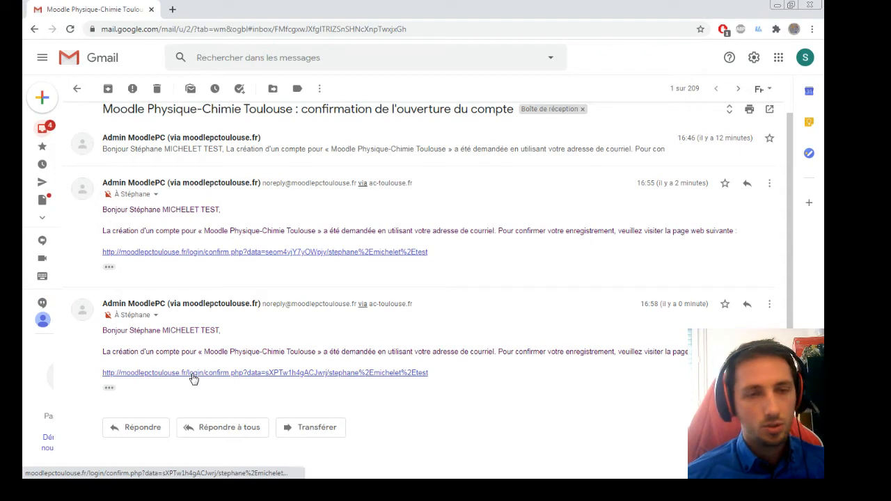
pyautogui.click(194, 378)
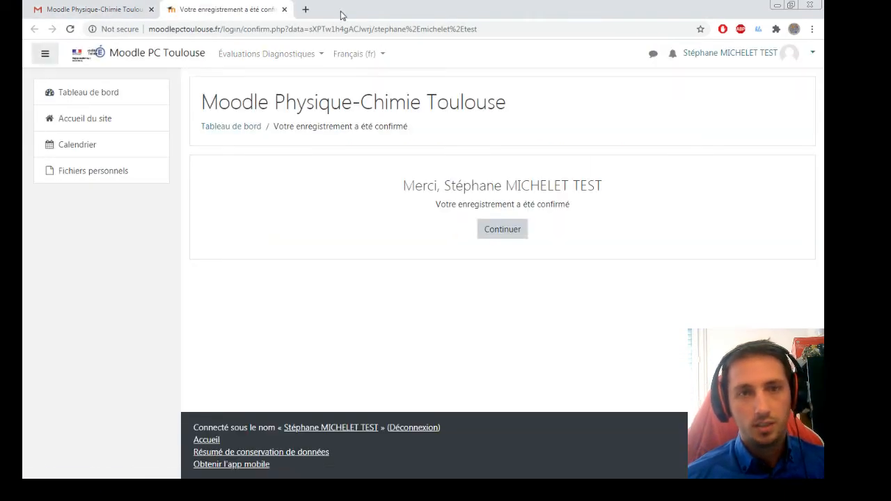
# Close Gmail and return to Moodle, cancelling the logout prompt to stay signed in.
pyautogui.click(778, 6)
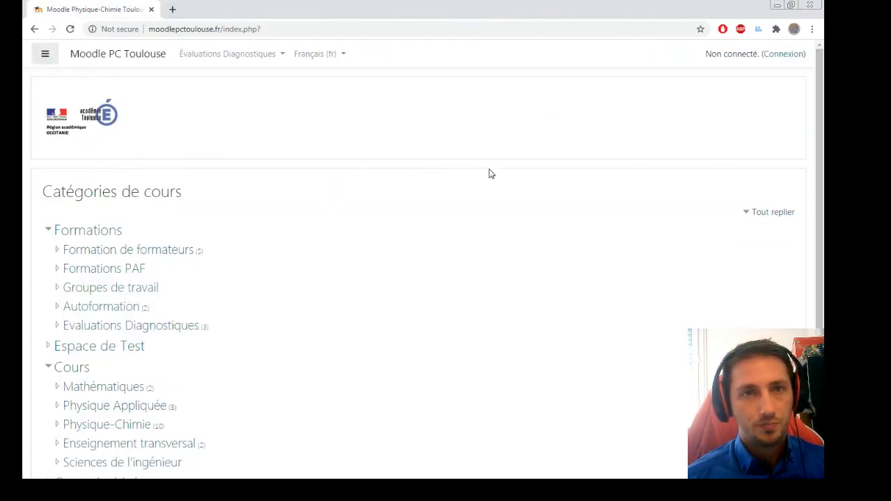
pyautogui.click(781, 57)
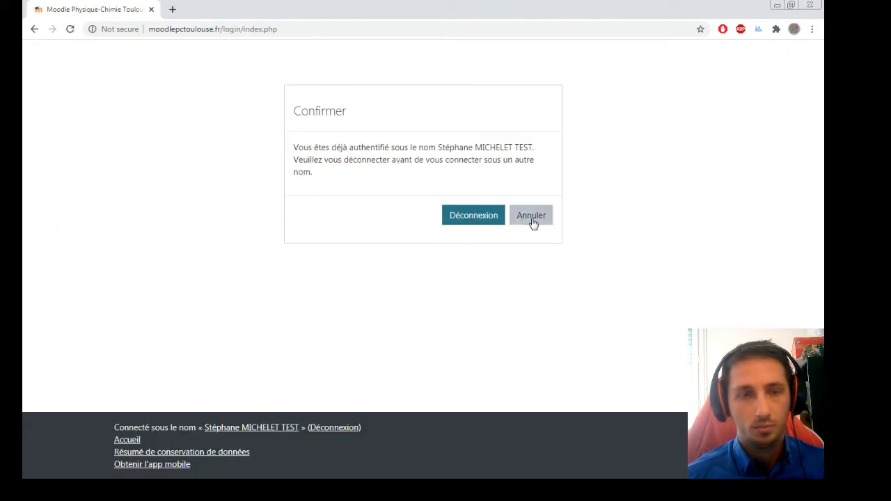
pyautogui.click(533, 221)
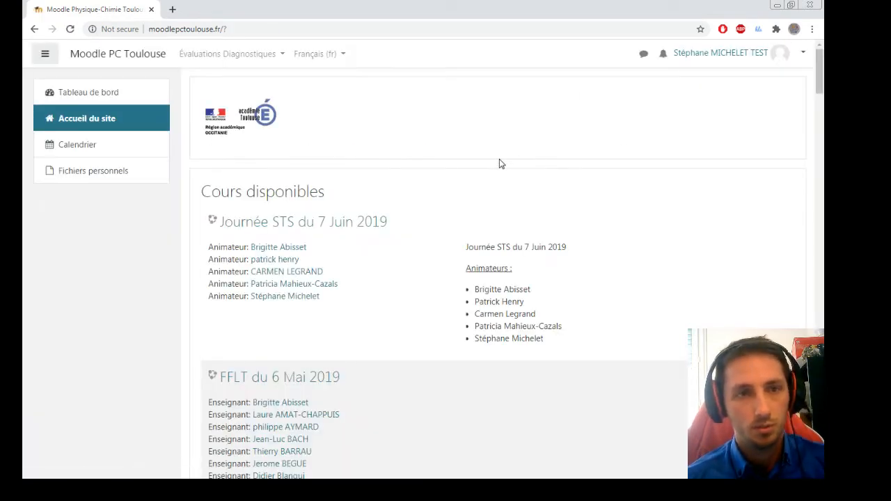
# Enrol in the Évaluations Diagnostiques Enseignants course and open its Demande de groupe questions form.
pyautogui.click(236, 60)
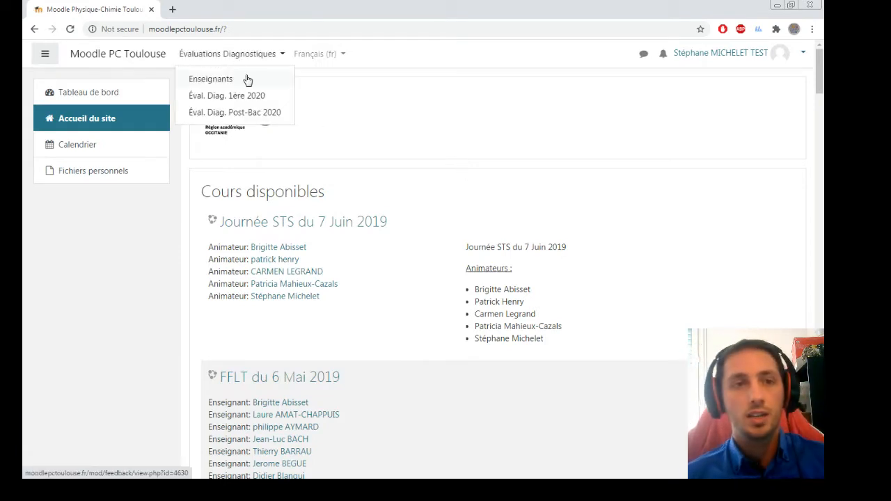
pyautogui.click(239, 81)
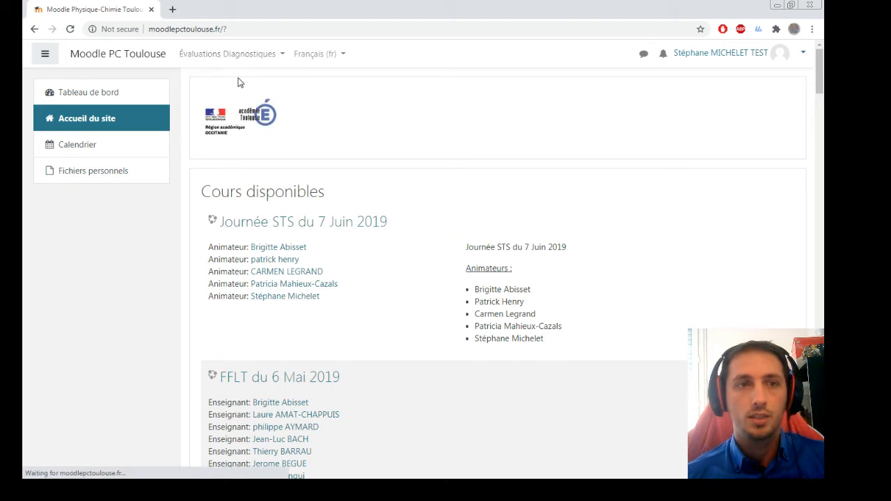
pyautogui.click(280, 57)
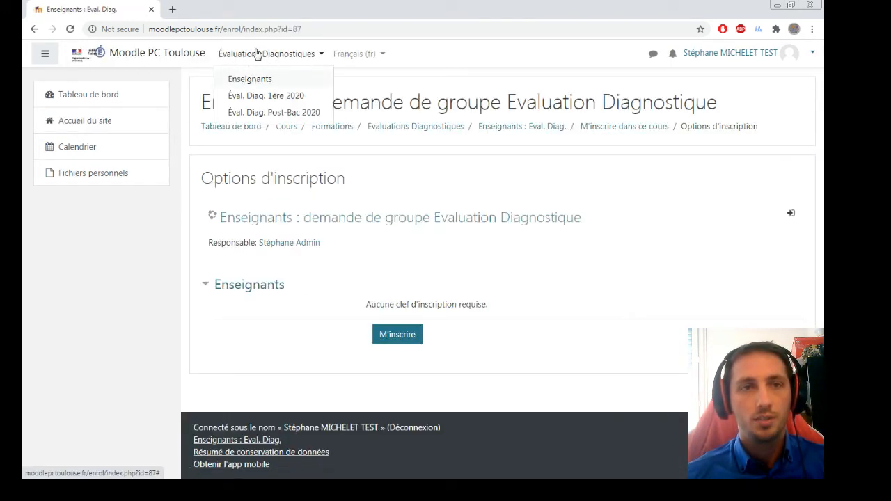
pyautogui.click(394, 337)
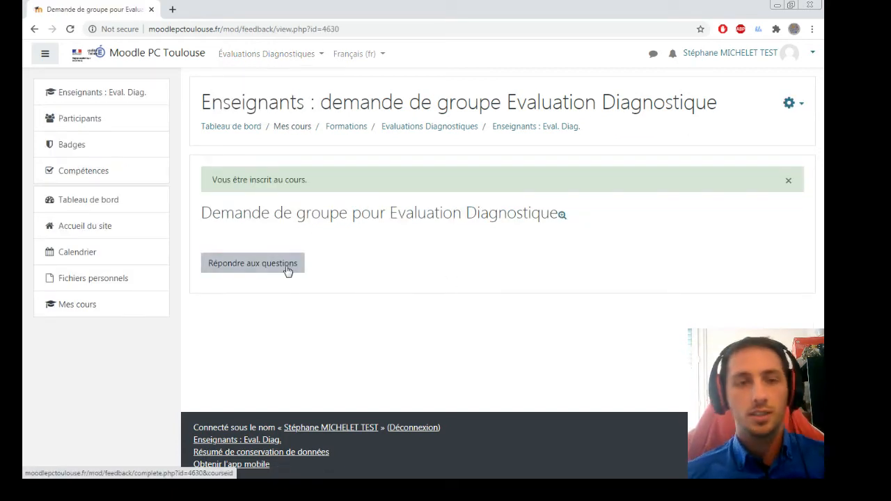
pyautogui.click(284, 269)
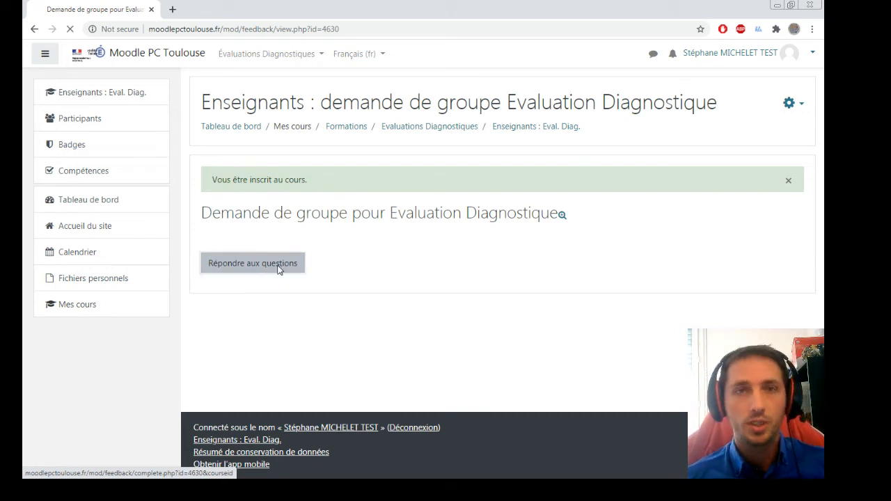
pyautogui.click(373, 228)
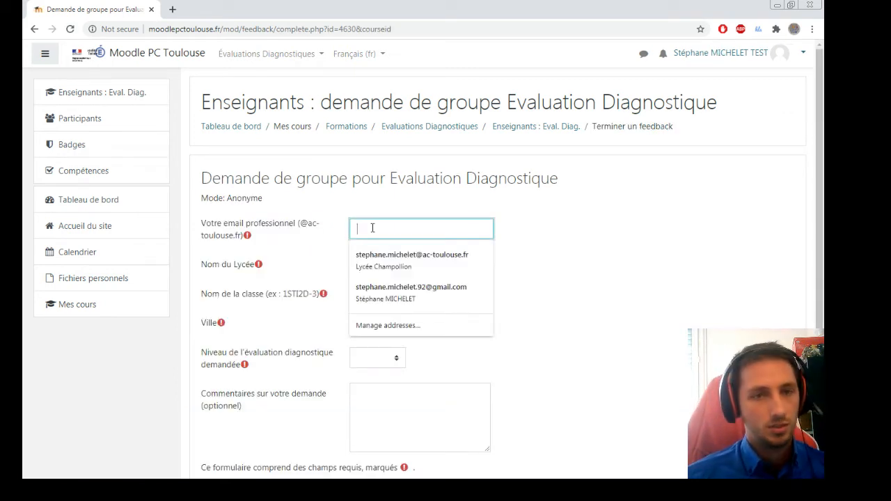
# Autofill the form with the saved Lycée Champollion details and change the class name to BTS SN-3.
pyautogui.click(399, 255)
pyautogui.click(453, 262)
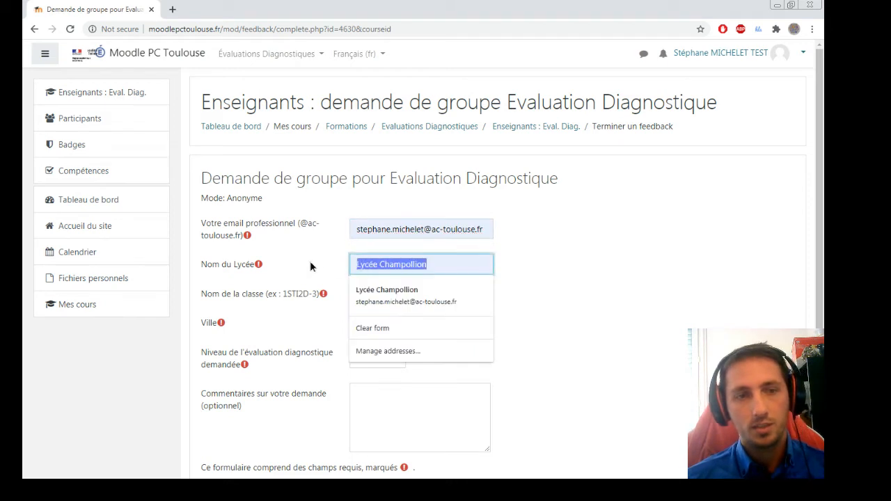
pyautogui.click(410, 228)
pyautogui.click(593, 268)
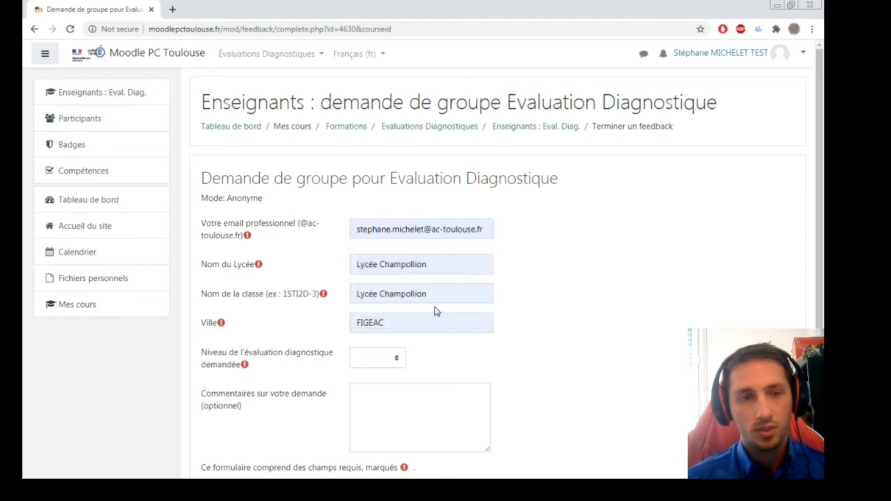
pyautogui.moveTo(454, 296); pyautogui.dragTo(311, 292)
pyautogui.write('BTS SN-3')
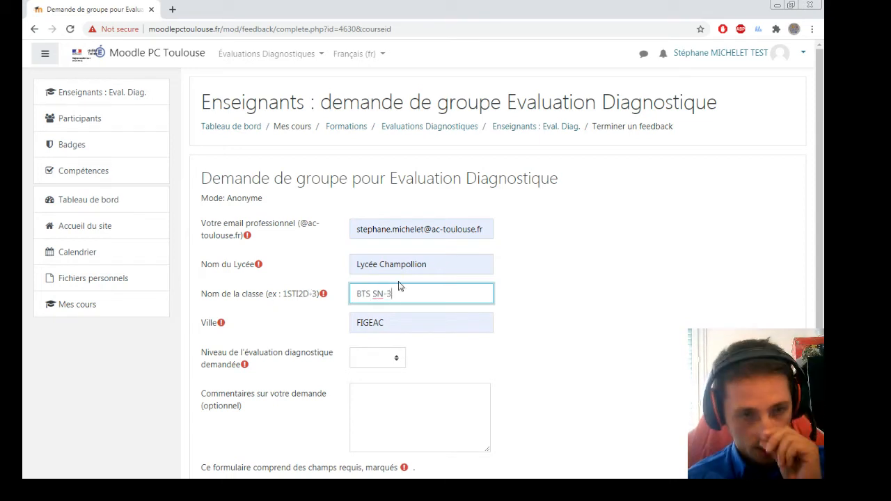
pyautogui.scroll(-1, 393, 306)
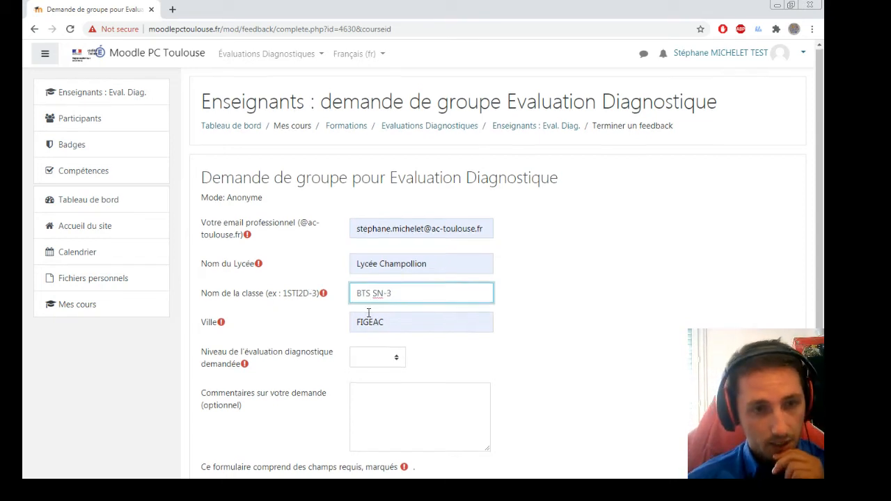
# Set the evaluation level to Post-Bac and submit the group request.
pyautogui.click(394, 302)
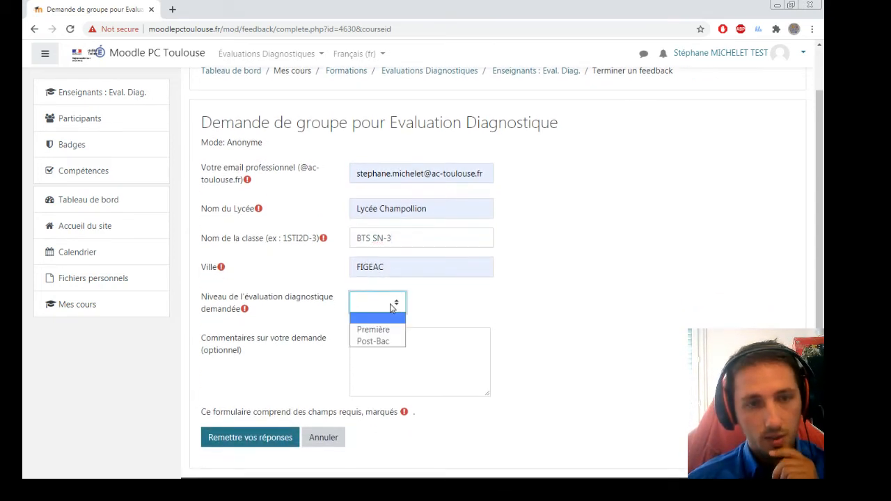
pyautogui.click(394, 341)
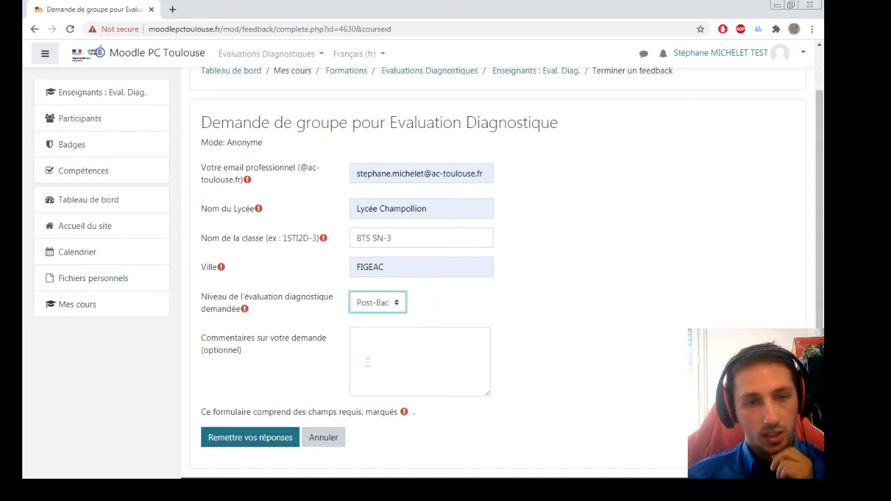
pyautogui.click(416, 332)
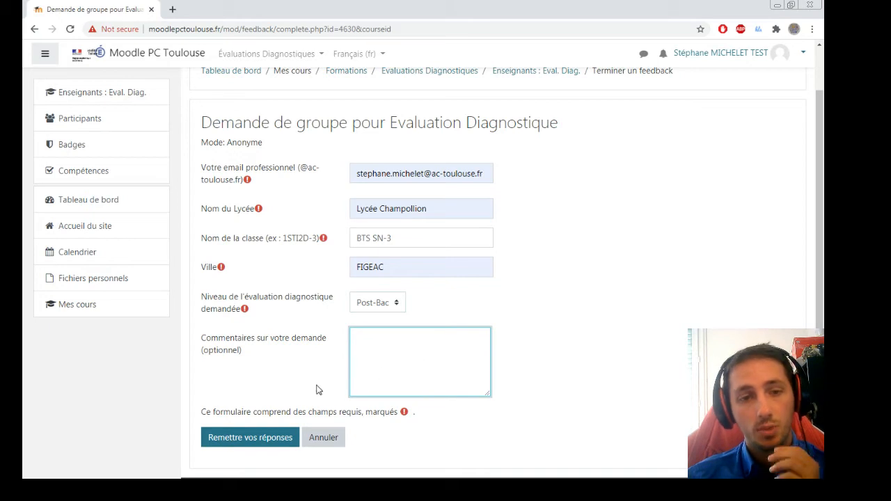
pyautogui.click(252, 446)
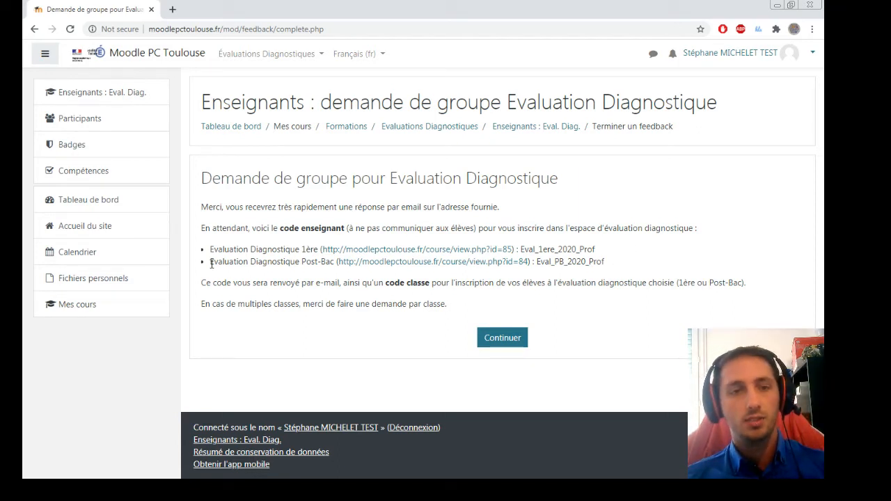
# Copy the Post-Bac teacher code from the confirmation page and follow the Post-Bac course link.
pyautogui.moveTo(211, 263); pyautogui.dragTo(332, 262)
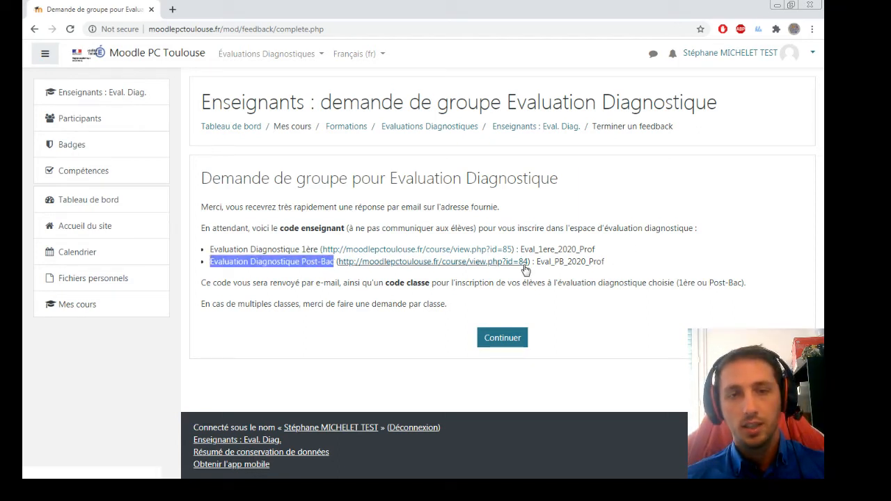
pyautogui.moveTo(605, 261); pyautogui.dragTo(537, 262)
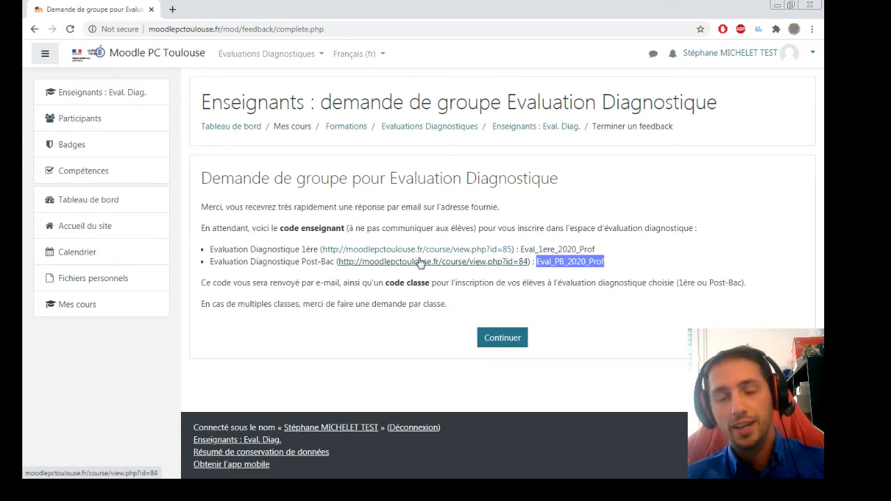
pyautogui.click(459, 263)
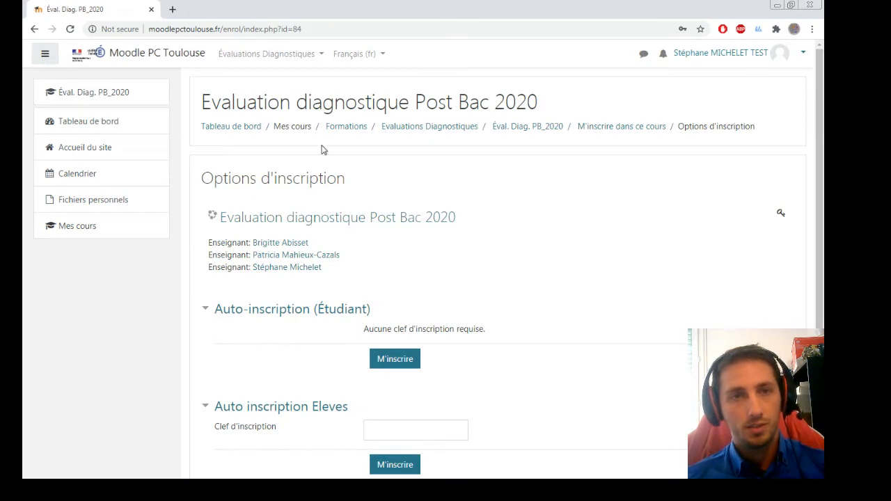
# Enrol as teacher in Éval. Diag. Post-Bac 2020 by pasting the key into Auto Inscription Enseignant.
pyautogui.click(281, 56)
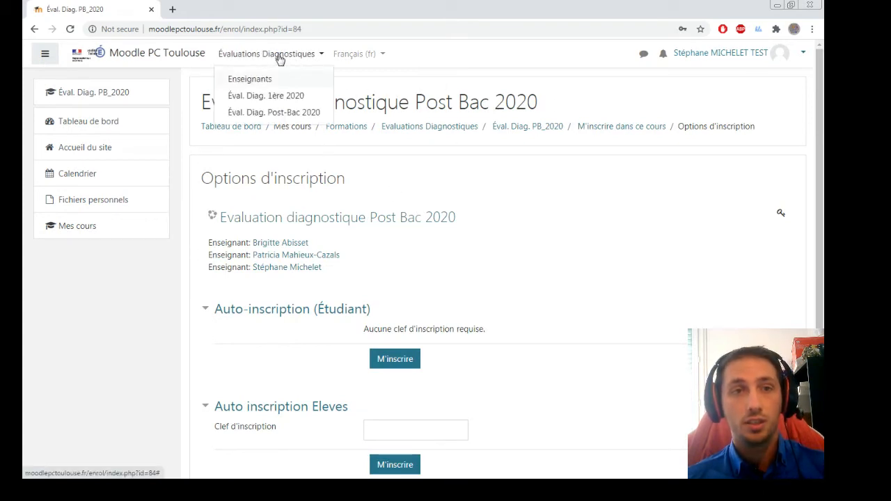
pyautogui.click(294, 120)
pyautogui.scroll(-3, 511, 197)
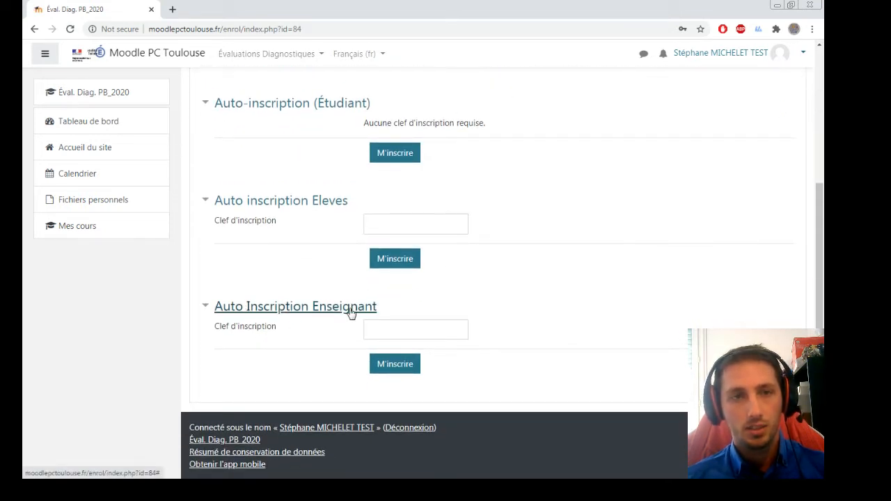
pyautogui.click(403, 334)
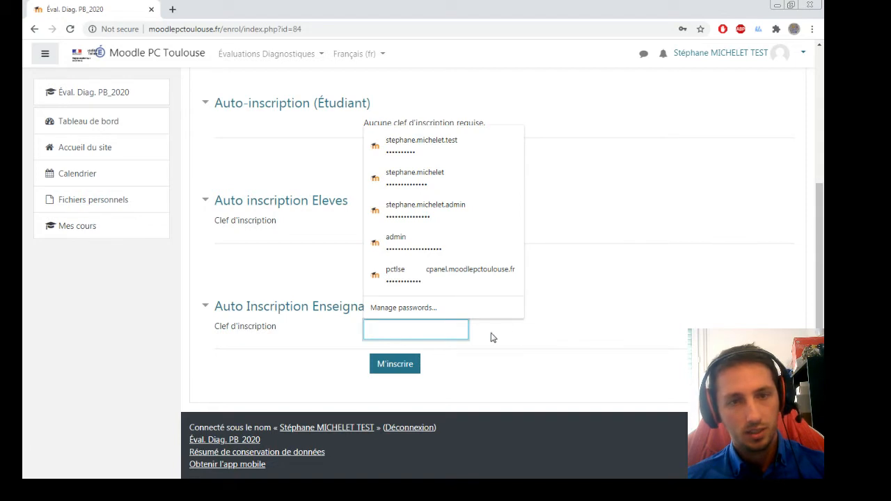
pyautogui.hotkey('ctrl', 'v')
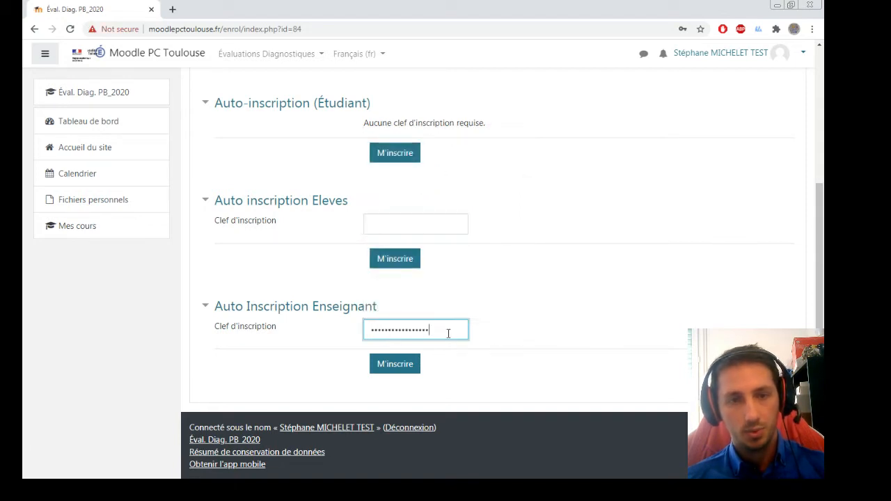
pyautogui.click(414, 362)
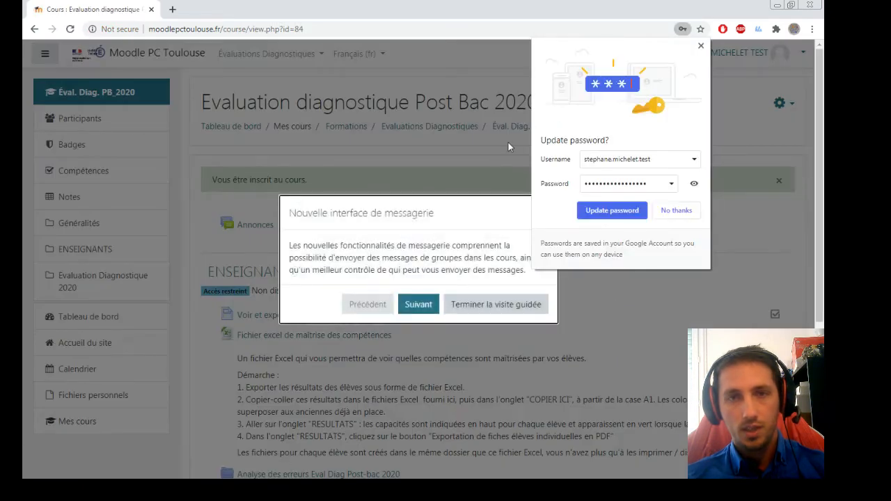
pyautogui.click(701, 46)
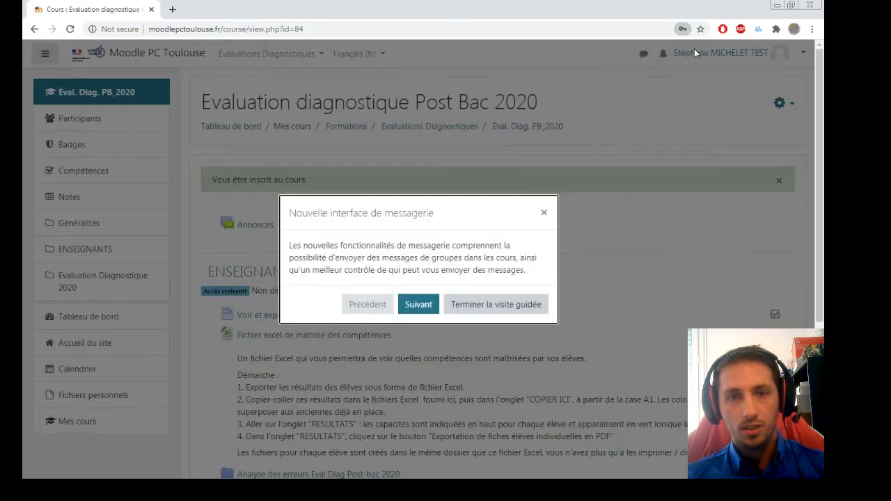
# Close the messaging tour and open the Evaluation Diagnostique Post-Bac 2020 quiz from the course page.
pyautogui.click(545, 214)
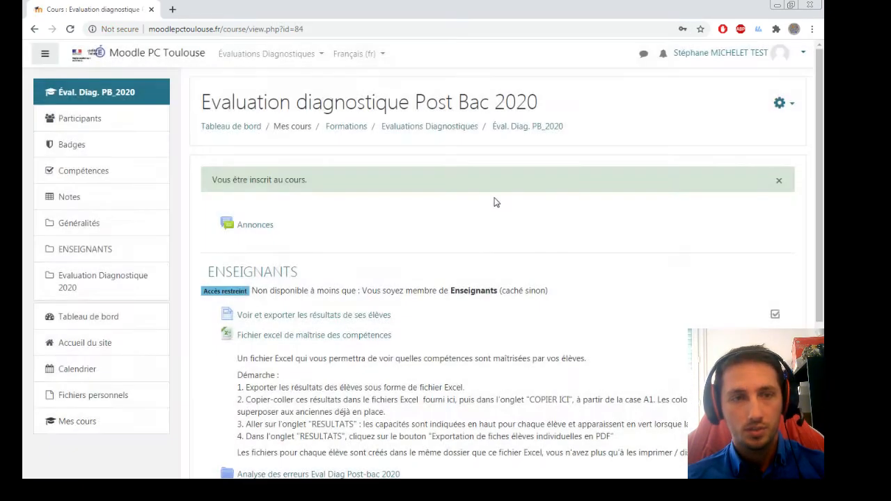
pyautogui.scroll(-3, 498, 201)
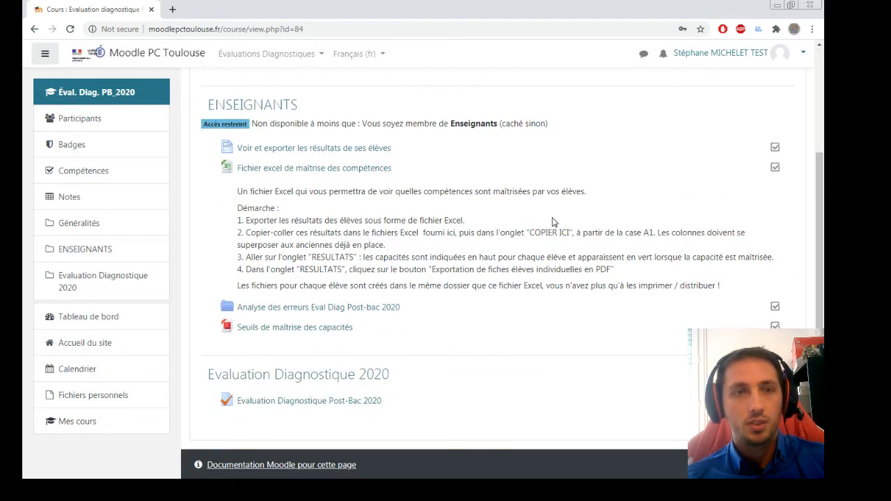
pyautogui.scroll(1, 552, 222)
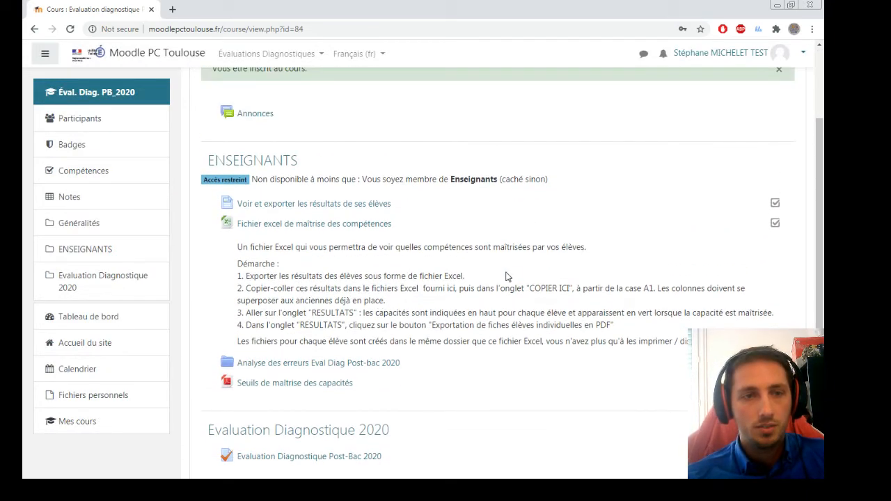
pyautogui.scroll(-1, 504, 271)
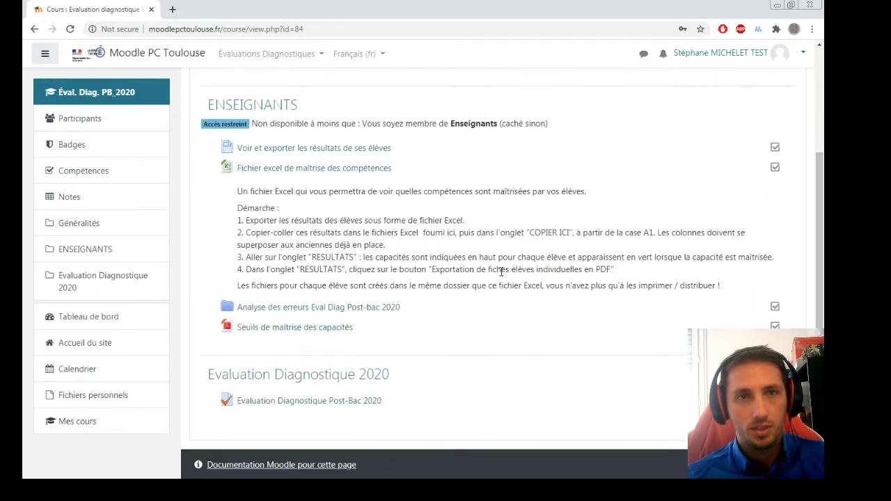
pyautogui.click(348, 402)
# Start a quiz preview and jump through questions 4, 8 and the 20–22 page.
pyautogui.scroll(-2, 456, 432)
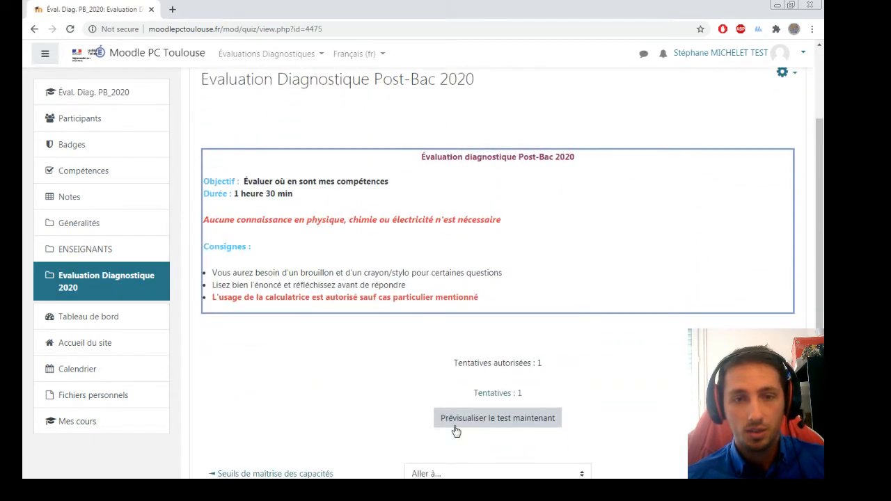
pyautogui.click(521, 422)
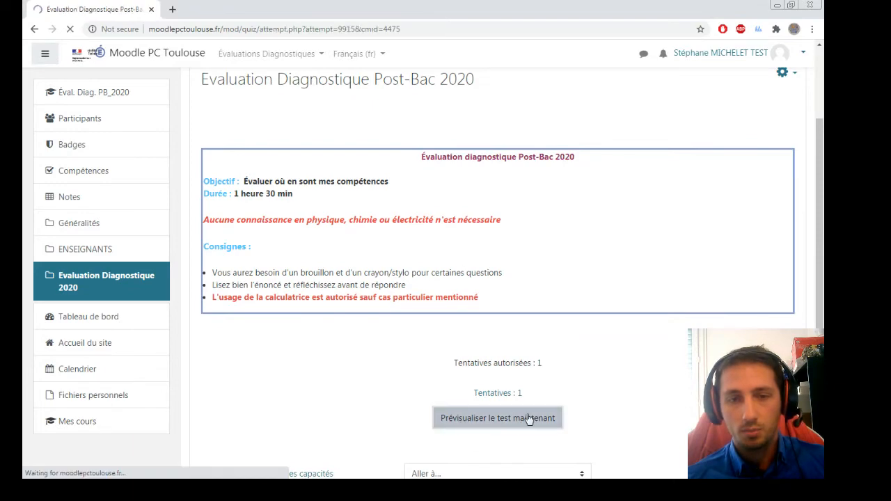
pyautogui.scroll(-1, 592, 195)
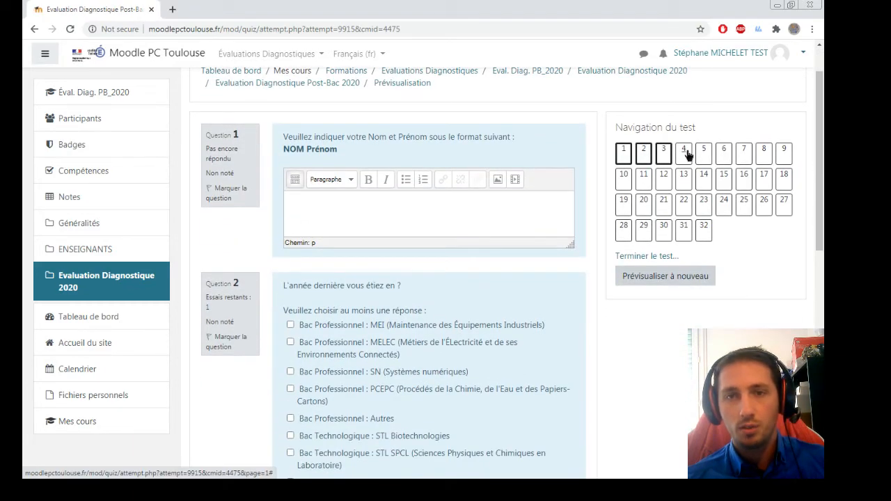
pyautogui.click(685, 153)
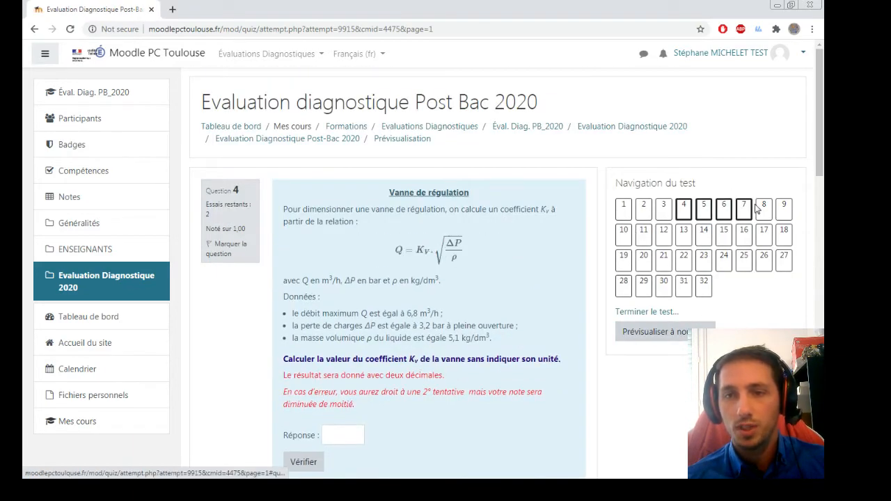
pyautogui.click(762, 209)
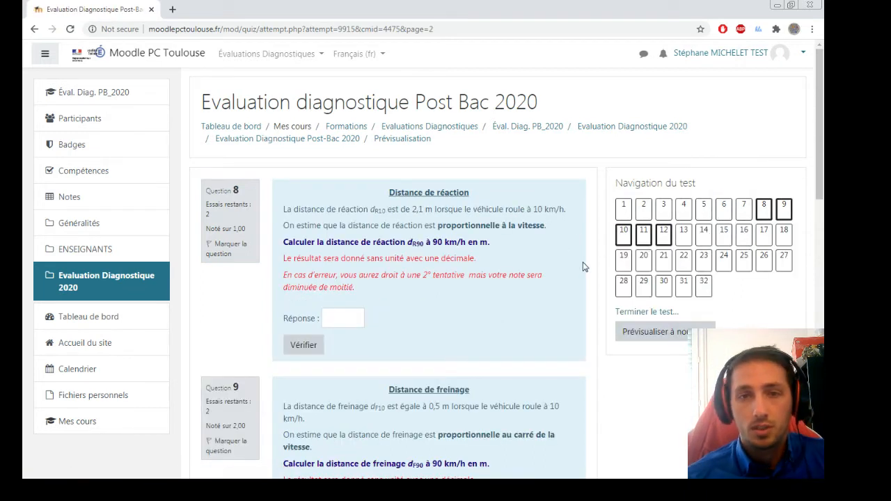
pyautogui.scroll(-1, 449, 243)
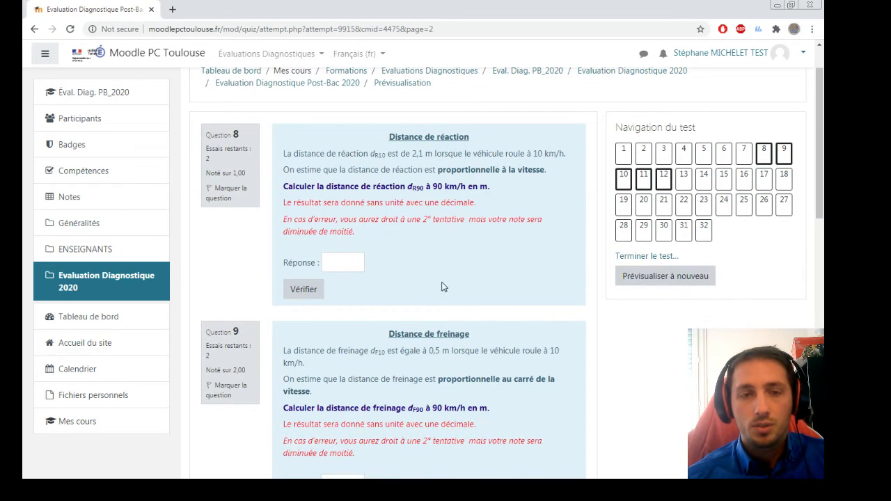
pyautogui.click(682, 206)
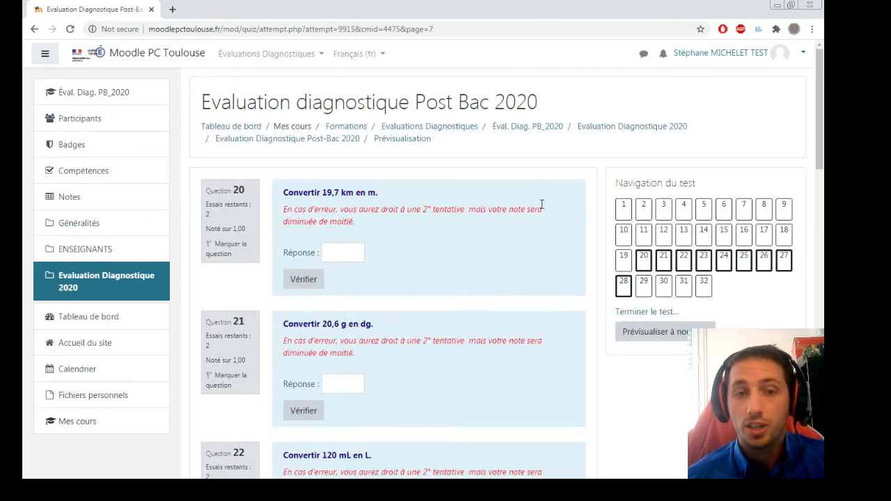
# Highlight question 20's wording and its value 19,7, then return to the quiz overview.
pyautogui.moveTo(282, 194); pyautogui.dragTo(383, 193)
pyautogui.click(341, 190)
pyautogui.moveTo(323, 192); pyautogui.dragTo(339, 193)
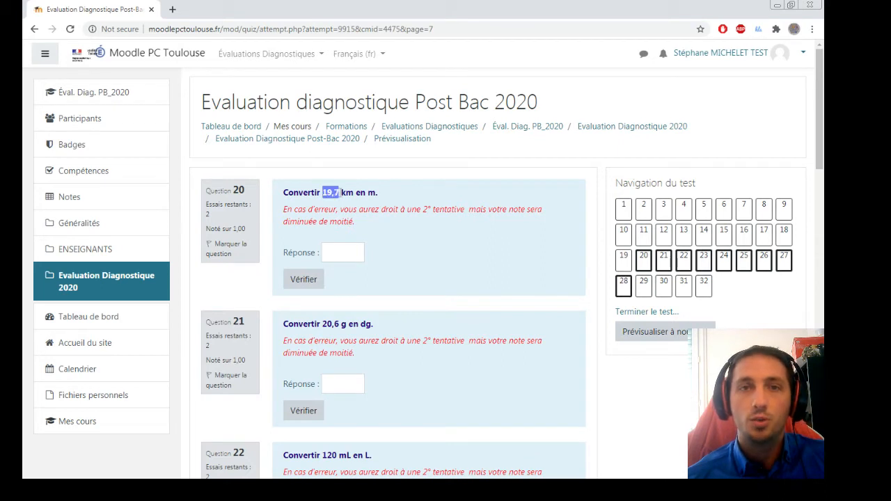
pyautogui.click(410, 197)
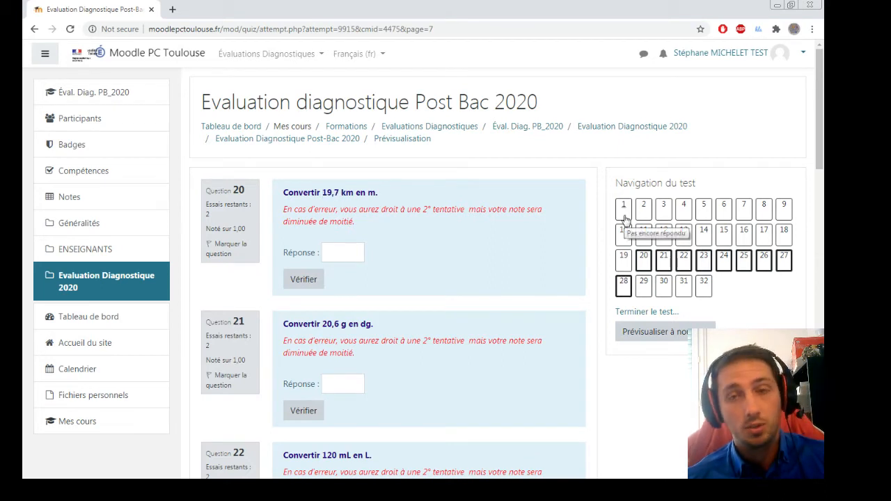
pyautogui.click(334, 141)
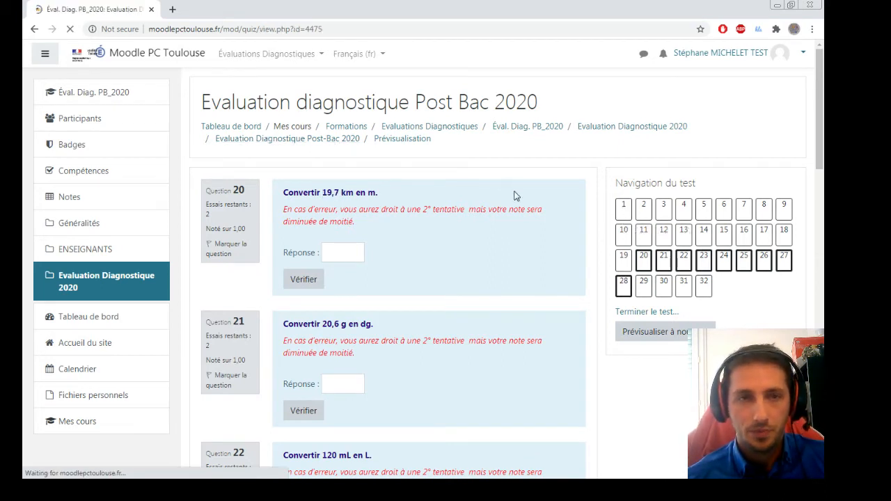
# Collapse the side navigation and return to the Evaluation Diagnostique 2020 course page.
pyautogui.click(44, 53)
pyautogui.scroll(-1, 380, 235)
pyautogui.scroll(1, 380, 214)
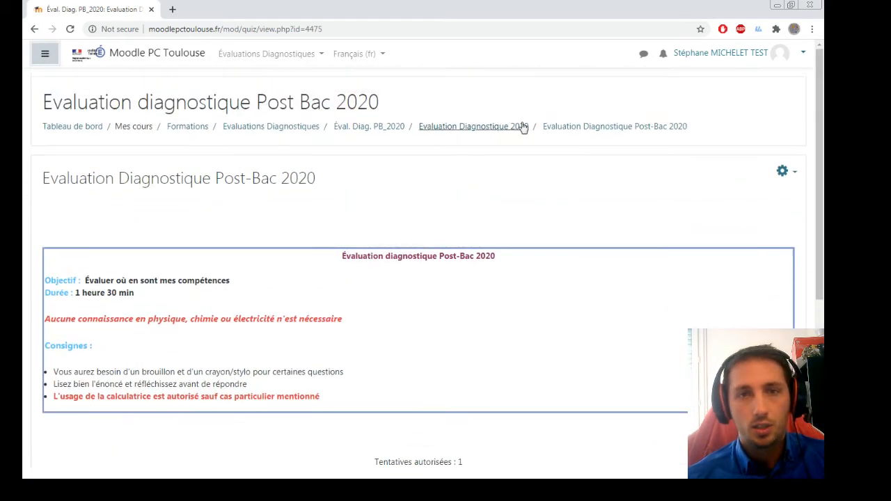
pyautogui.click(508, 127)
pyautogui.scroll(1, 169, 165)
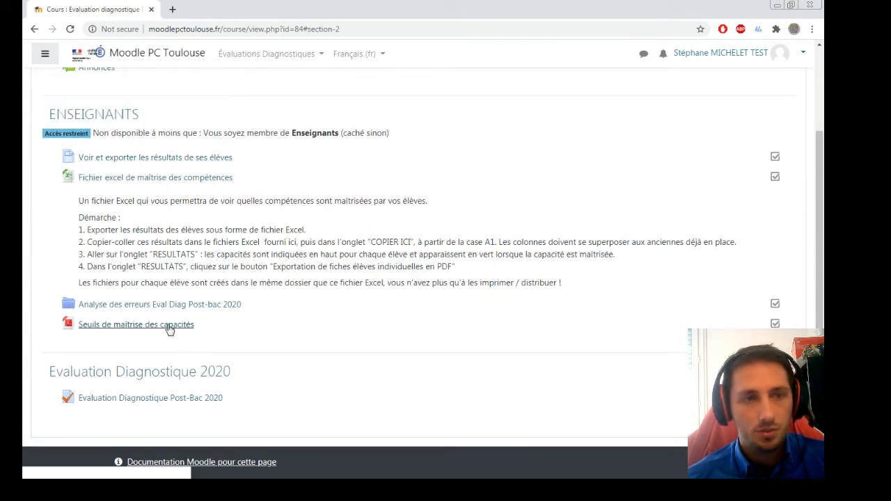
# Read the 'Voir et exporter les résultats' guide, then review the Enseignants Excel-file instructions.
pyautogui.click(159, 164)
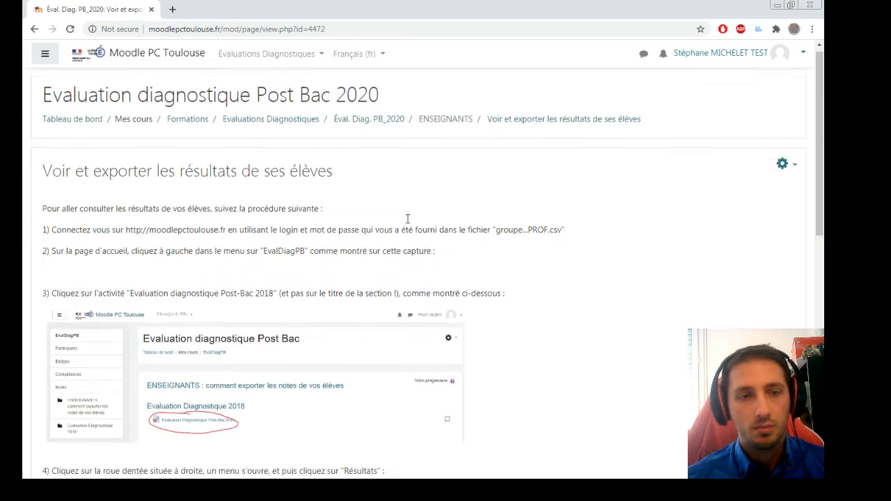
pyautogui.scroll(-2, 412, 272)
pyautogui.scroll(-1, 411, 272)
pyautogui.scroll(-3, 389, 206)
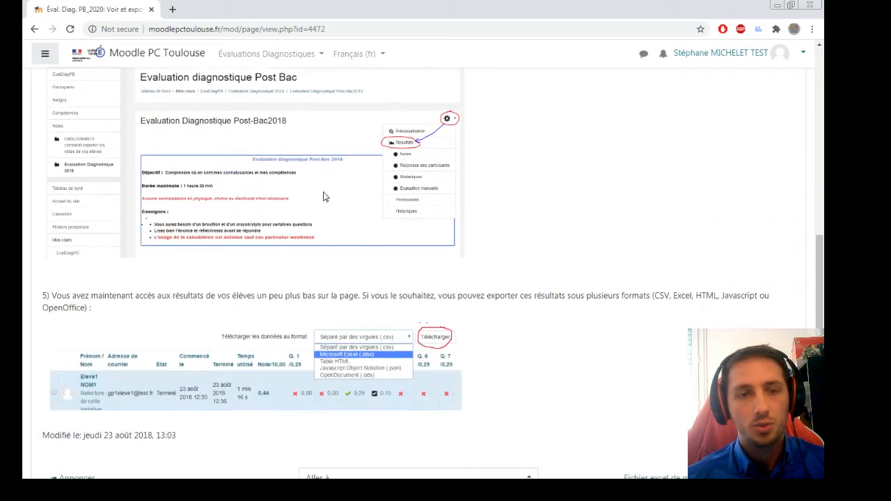
pyautogui.scroll(1, 390, 209)
pyautogui.click(33, 32)
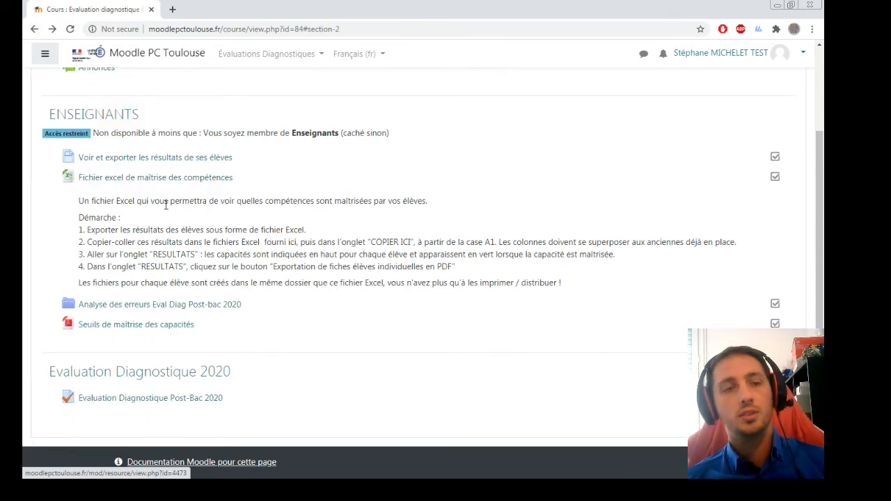
pyautogui.moveTo(96, 201); pyautogui.dragTo(615, 274)
pyautogui.click(615, 275)
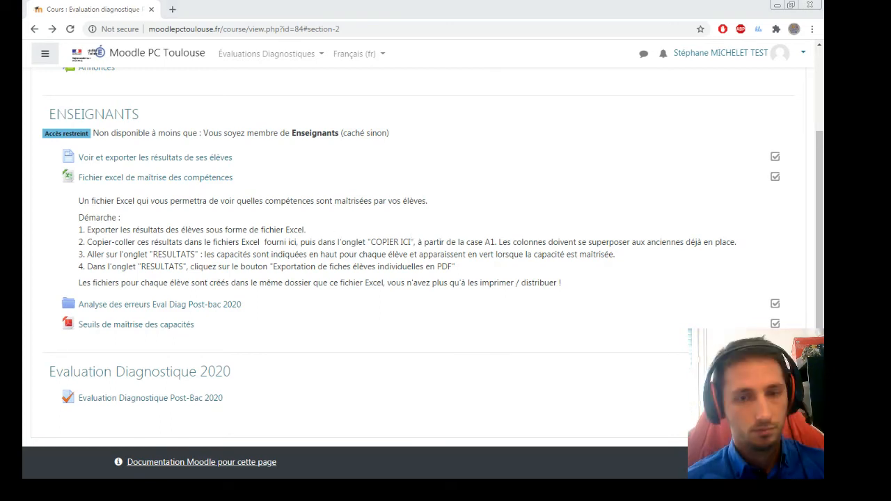
# In traitement_EvalDiag_PB_20_v10, check the student's pasted Nom, Prénom and Institution row, then view RESULTATS.
pyautogui.click(563, 465)
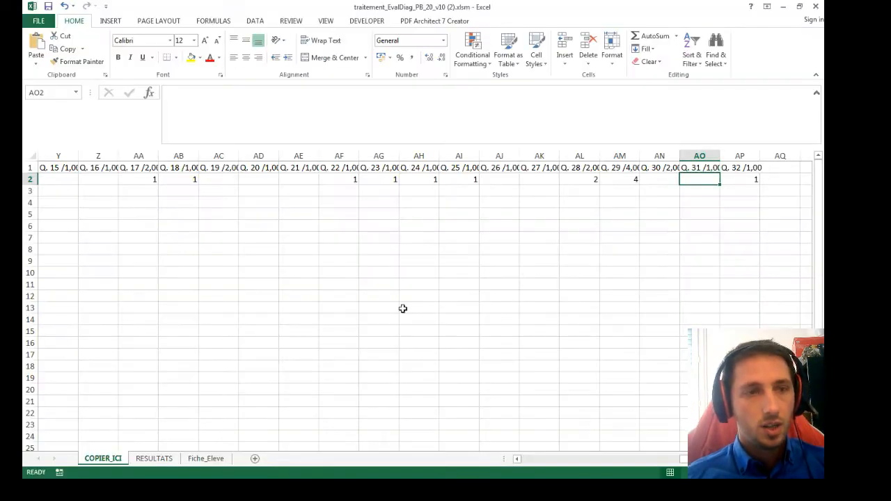
pyautogui.click(652, 461)
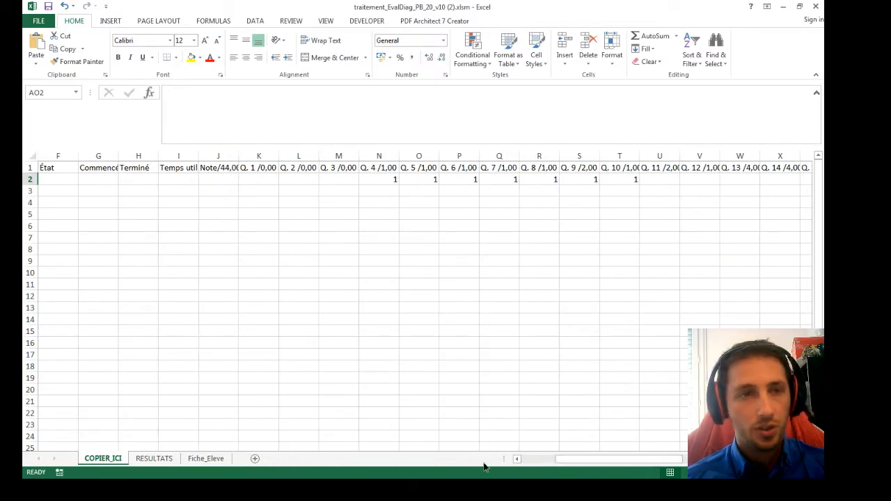
pyautogui.moveTo(576, 463); pyautogui.dragTo(564, 466)
pyautogui.click(83, 192)
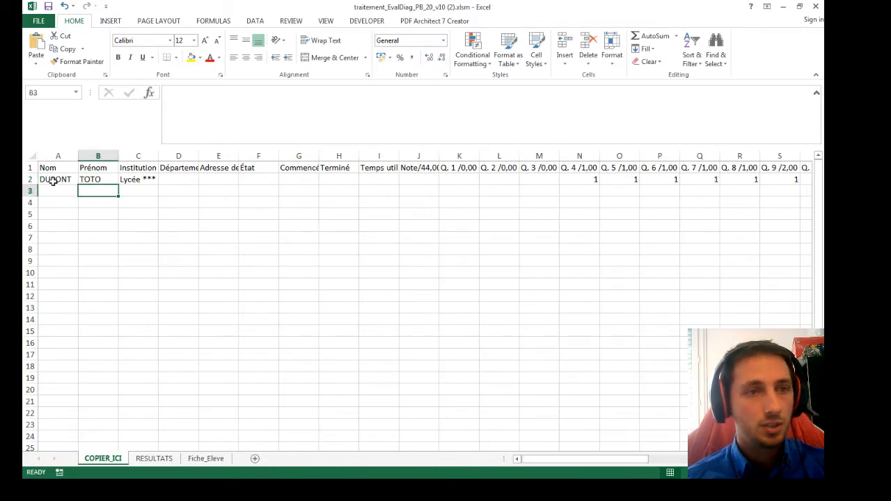
pyautogui.moveTo(49, 178); pyautogui.dragTo(90, 179)
pyautogui.click(139, 180)
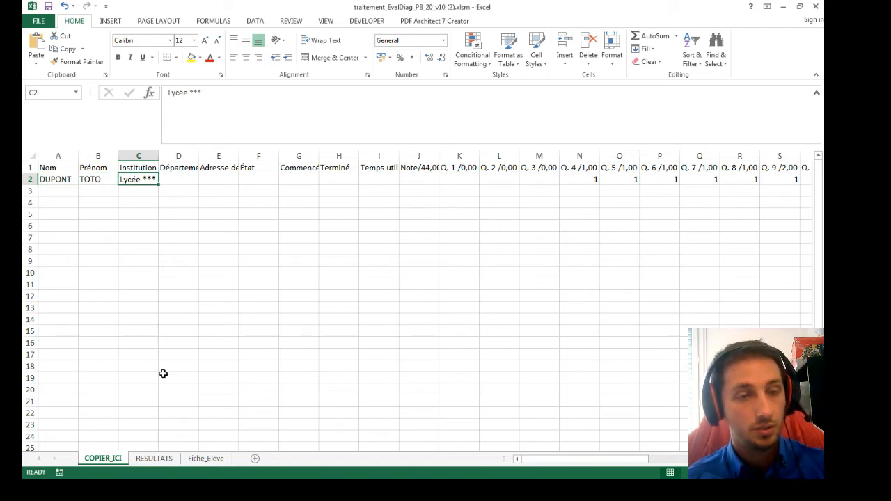
pyautogui.moveTo(561, 470); pyautogui.dragTo(337, 456)
pyautogui.click(154, 458)
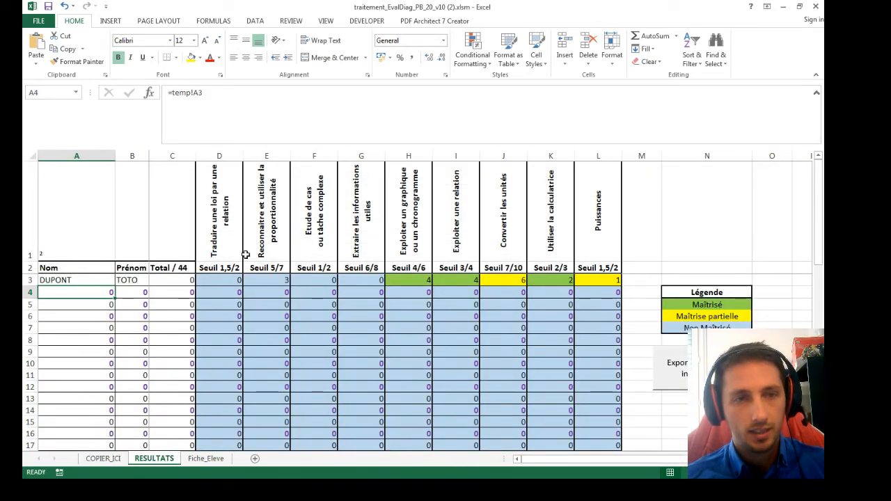
# Review the capacity headings D1 through L1 (ending at Puissances) and the student's coloured row-3 scores.
pyautogui.click(224, 204)
pyautogui.click(267, 209)
pyautogui.click(314, 209)
pyautogui.click(362, 209)
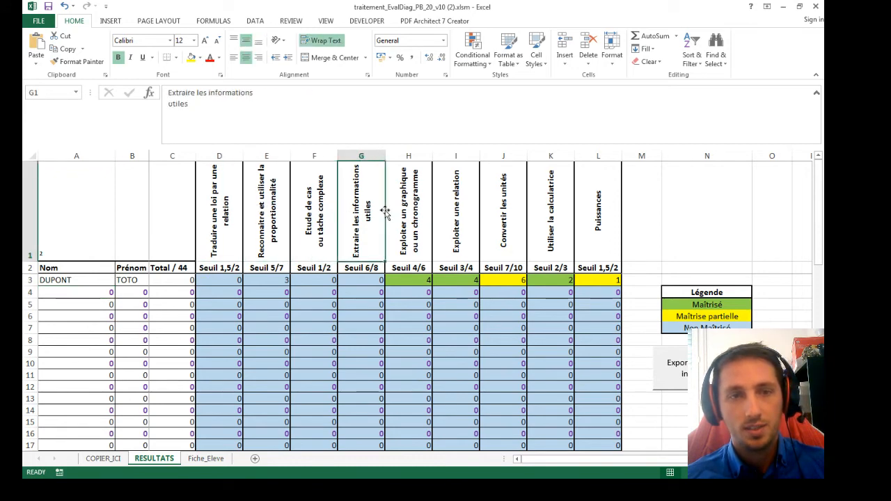
pyautogui.click(402, 211)
pyautogui.click(453, 211)
pyautogui.click(505, 216)
pyautogui.click(550, 220)
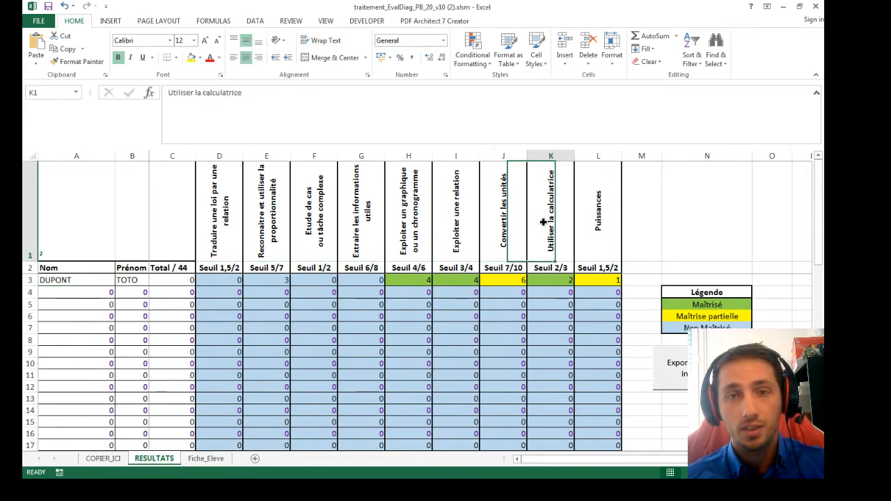
pyautogui.click(599, 230)
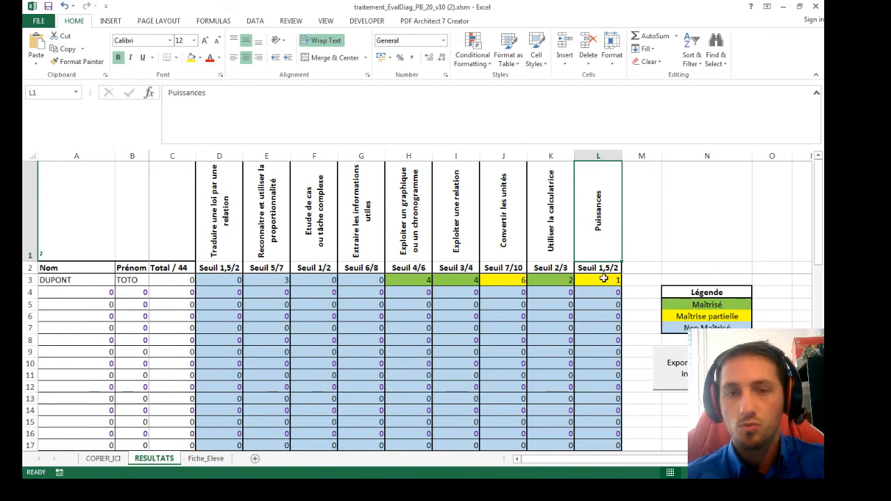
pyautogui.moveTo(603, 278); pyautogui.dragTo(223, 281)
pyautogui.click(225, 284)
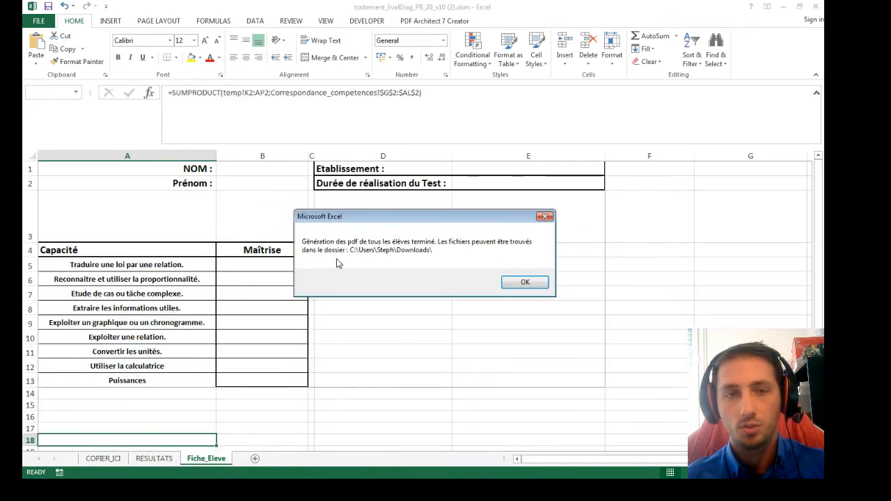
# Acknowledge the PDF generation complete message and open the student's new PDF from Downloads.
pyautogui.click(526, 283)
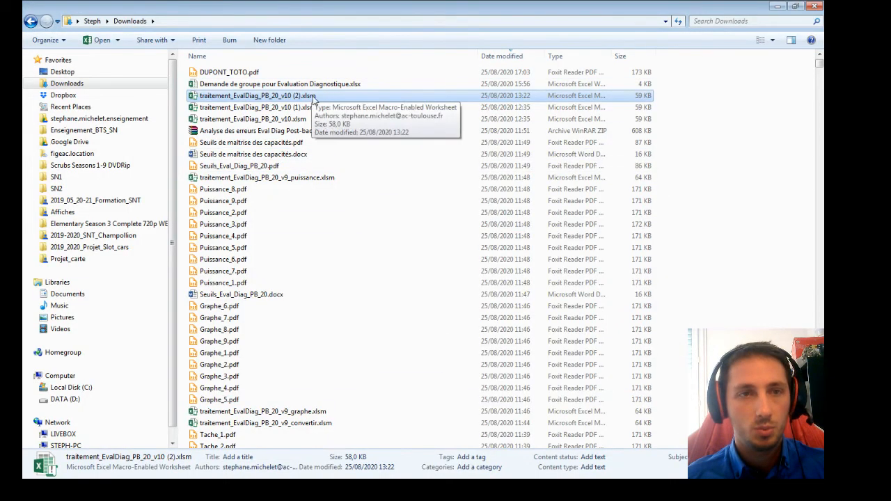
pyautogui.click(252, 72)
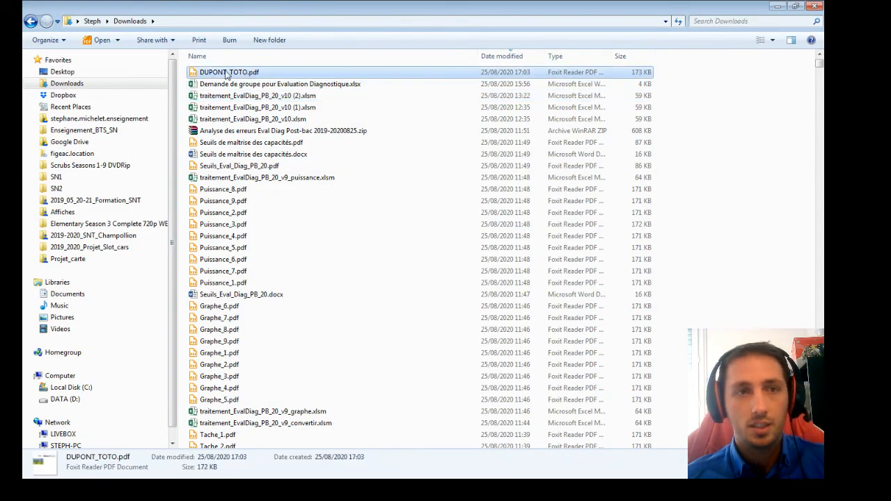
pyautogui.doubleClick(233, 71)
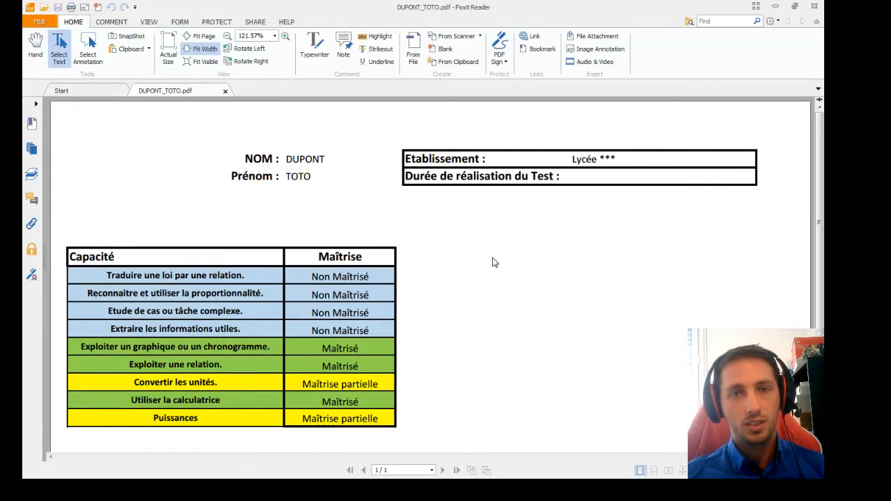
# Look over the student's skill sheet with its Maîtrisé, Maîtrise partielle and Non Maîtrisé capacities.
pyautogui.scroll(-2, 494, 262)
pyautogui.scroll(1, 492, 261)
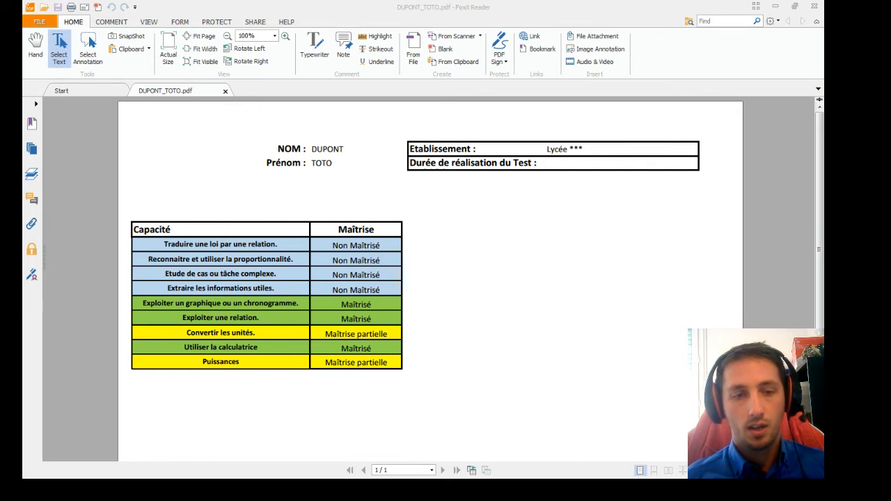
pyautogui.hotkey('alt', 'Tab')
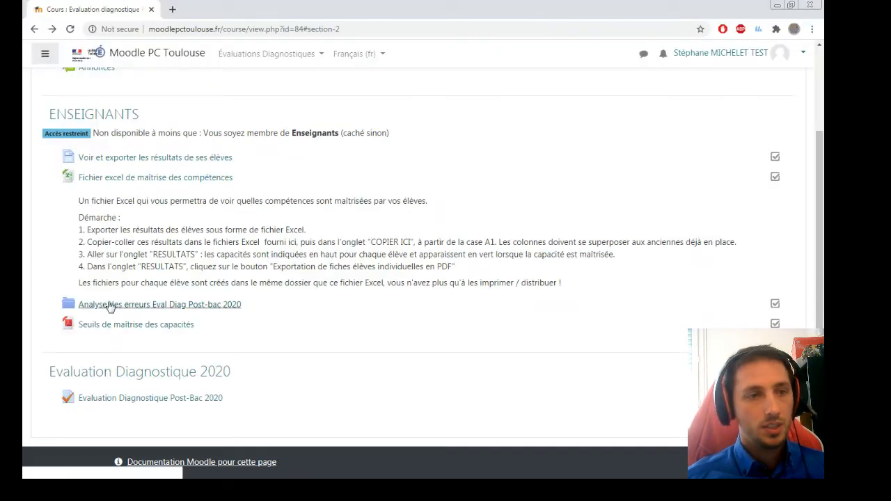
# Download the PDF from the Analyse des erreurs Eval Diag Post-bac 2020 folder and open it.
pyautogui.click(198, 308)
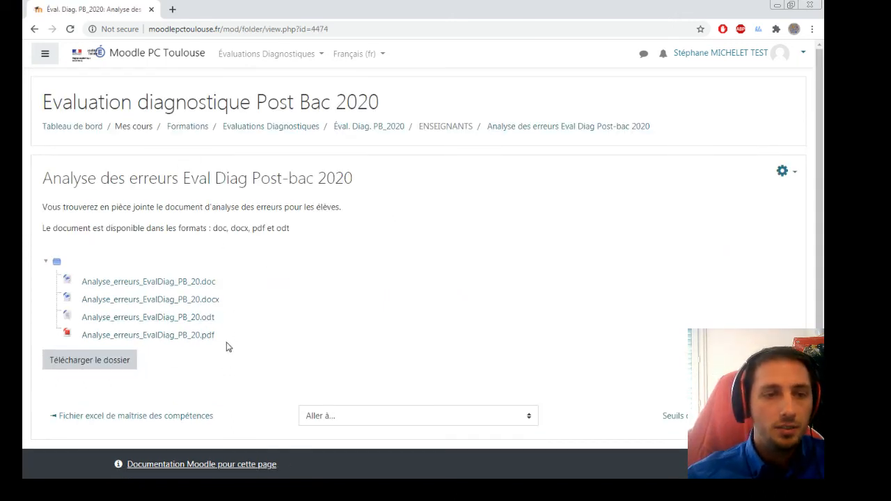
pyautogui.click(204, 336)
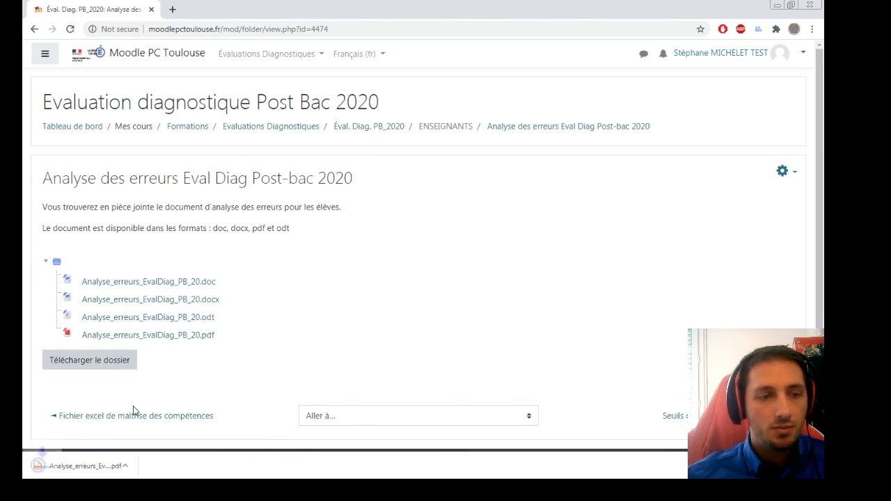
pyautogui.click(97, 464)
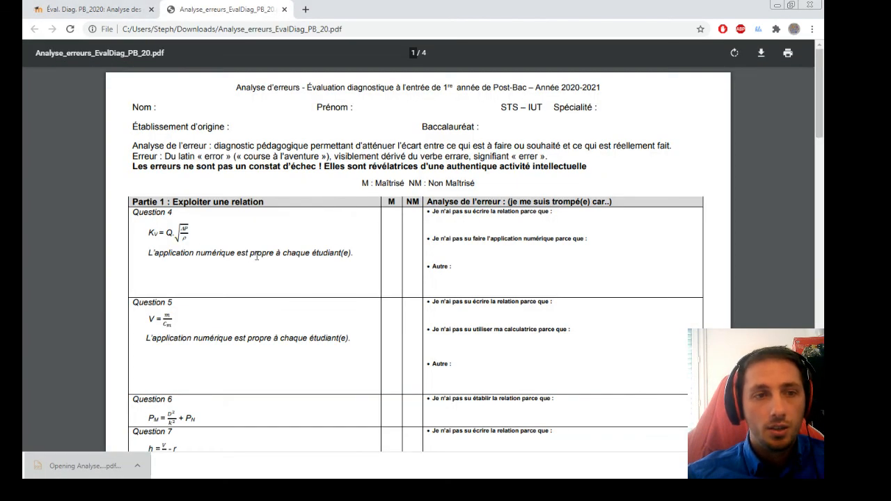
# Review Parties 1–4 of the error-analysis PDF, close it, and return to the course page.
pyautogui.moveTo(431, 211); pyautogui.dragTo(574, 238)
pyautogui.click(577, 213)
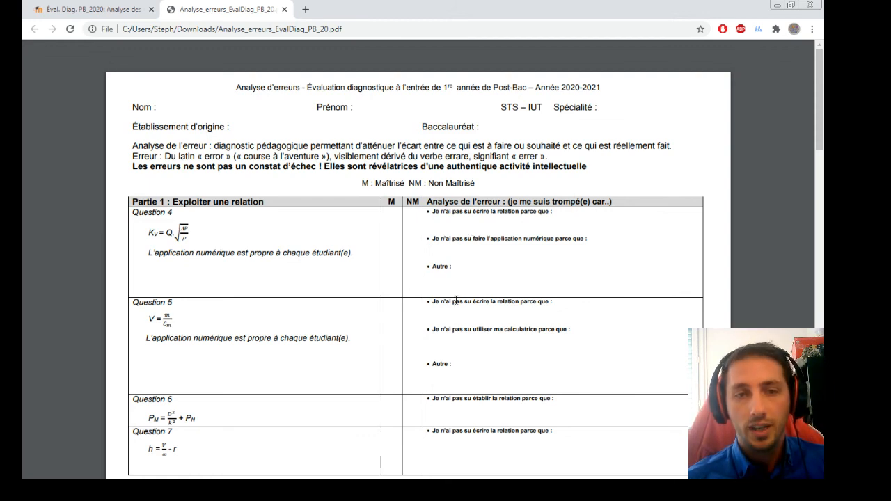
pyautogui.scroll(-5, 293, 244)
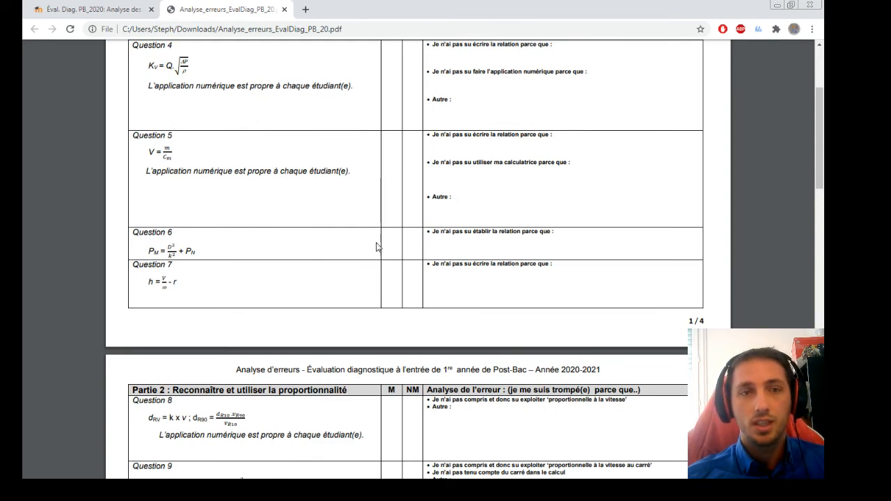
pyautogui.scroll(2, 246, 229)
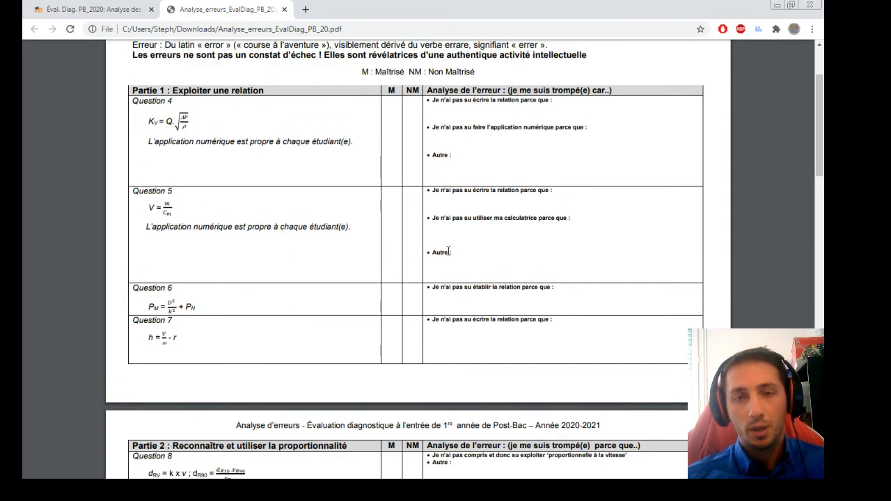
pyautogui.scroll(-5, 451, 249)
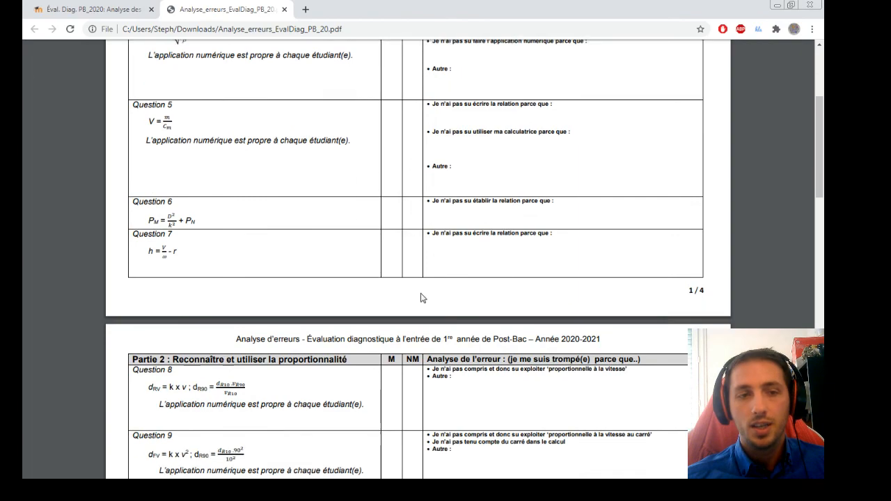
pyautogui.scroll(-6, 447, 355)
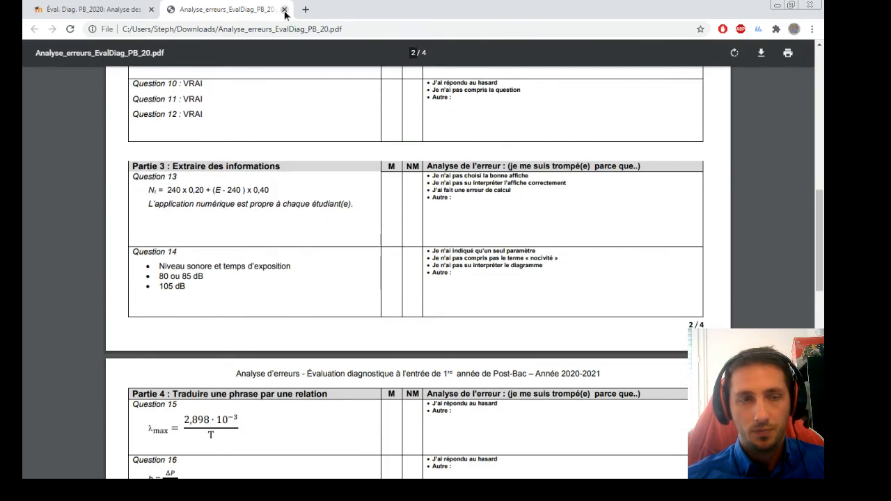
pyautogui.click(284, 9)
pyautogui.click(34, 29)
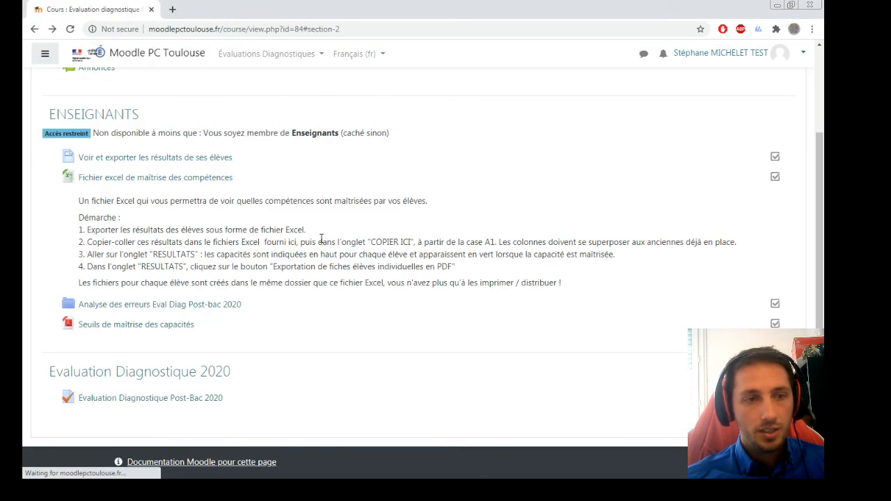
# Open the Seuils de maîtrise des capacités PDF and look over each capacity's colour thresholds.
pyautogui.click(157, 328)
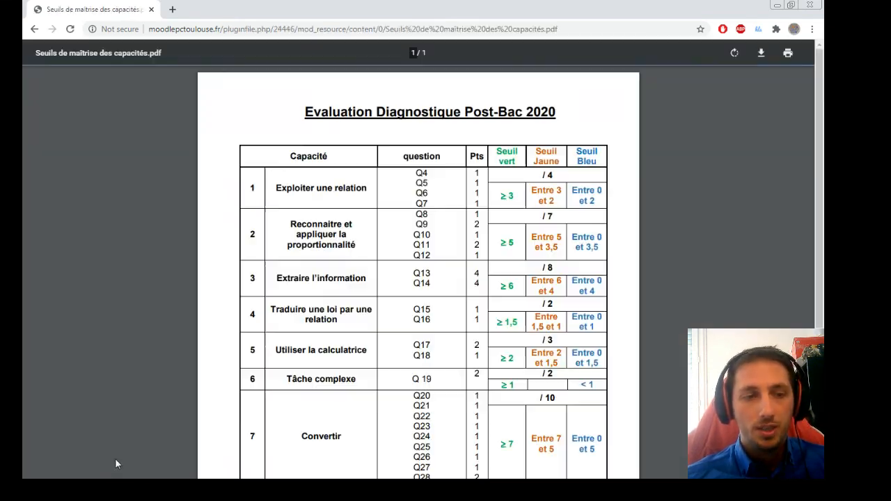
pyautogui.scroll(-2, 532, 194)
pyautogui.scroll(2, 423, 175)
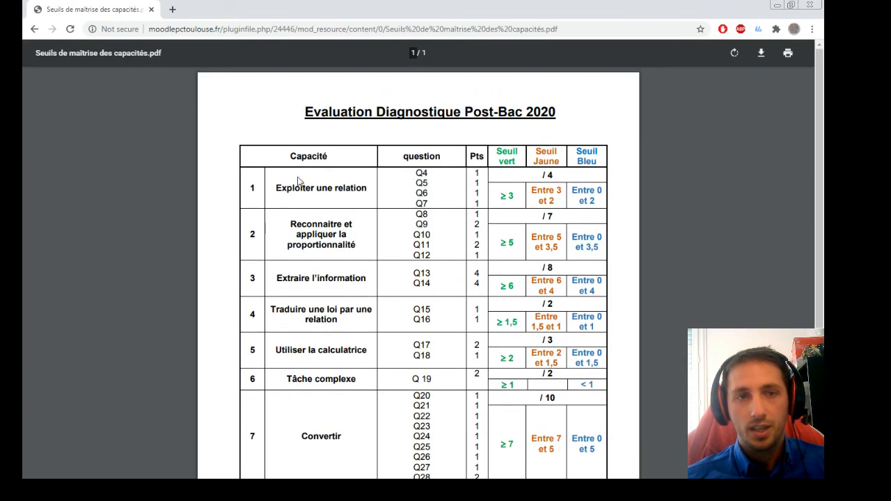